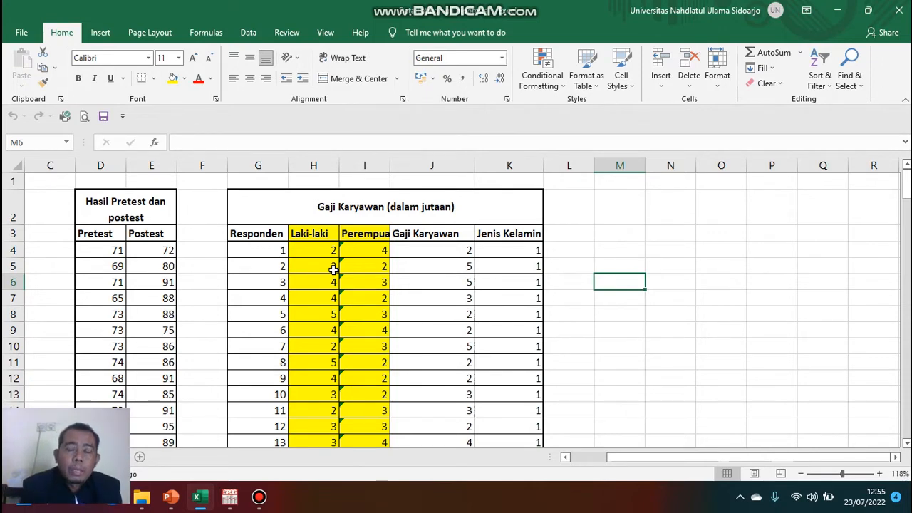
Scroll through the employee salary and gender data in the worksheet to review all respondents.
{"action": "scroll", "coordinate": [352, 262], "scroll_direction": "down", "scroll_amount": 7}
{"action": "scroll", "coordinate": [353, 262], "scroll_direction": "down", "scroll_amount": 8}
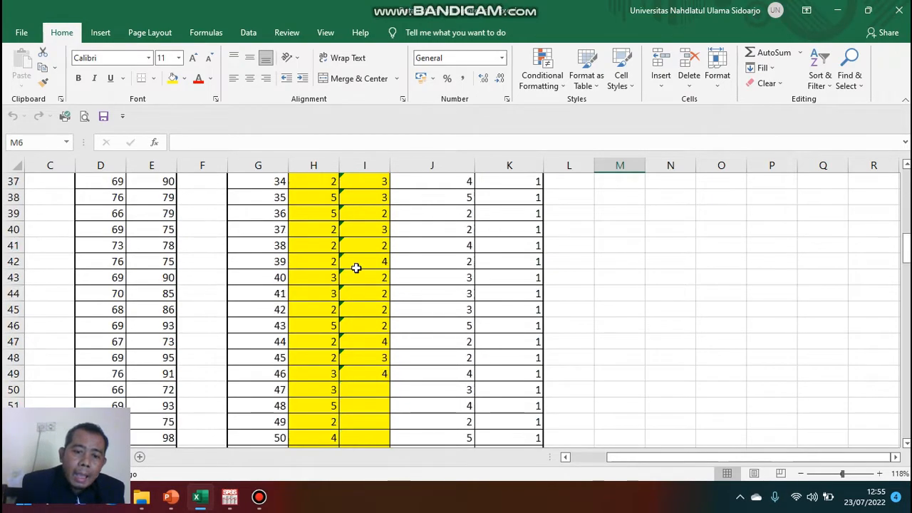
{"action": "scroll", "coordinate": [356, 276], "scroll_direction": "up", "scroll_amount": 15}
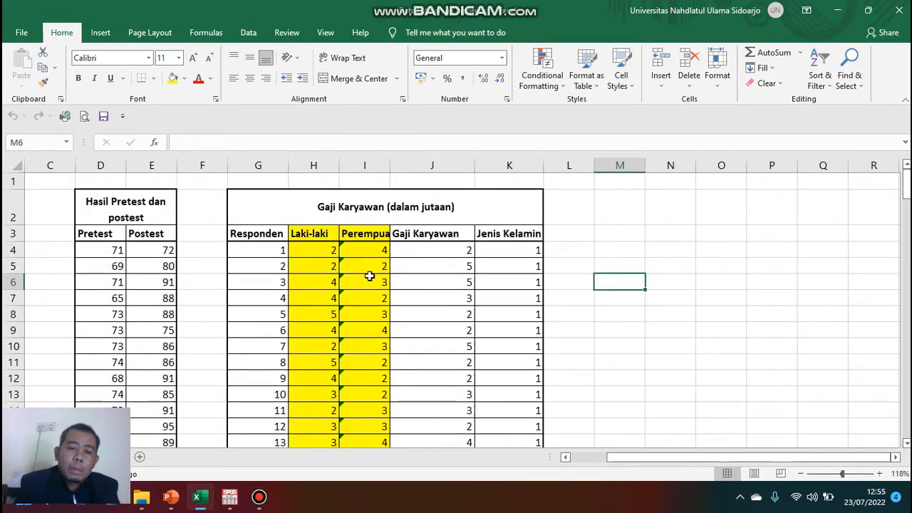
{"action": "scroll", "coordinate": [369, 276], "scroll_direction": "down", "scroll_amount": 12}
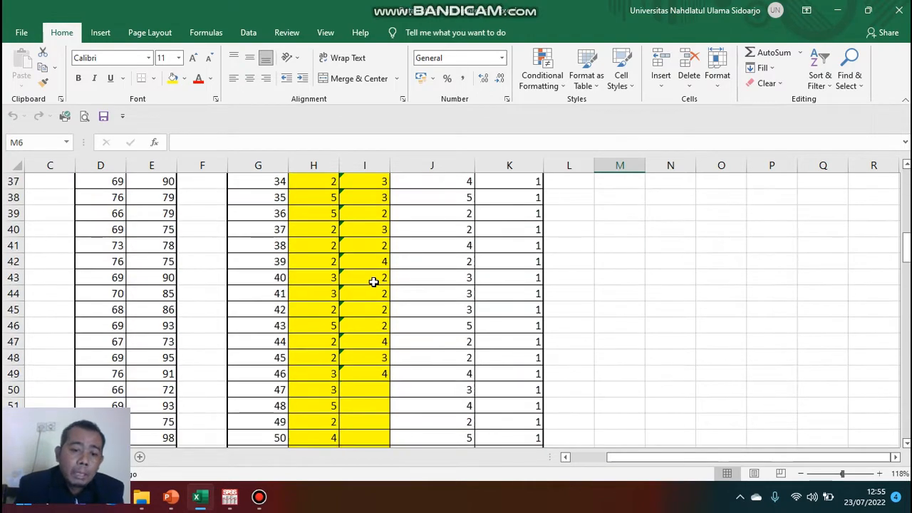
{"action": "scroll", "coordinate": [373, 281], "scroll_direction": "down", "scroll_amount": 3}
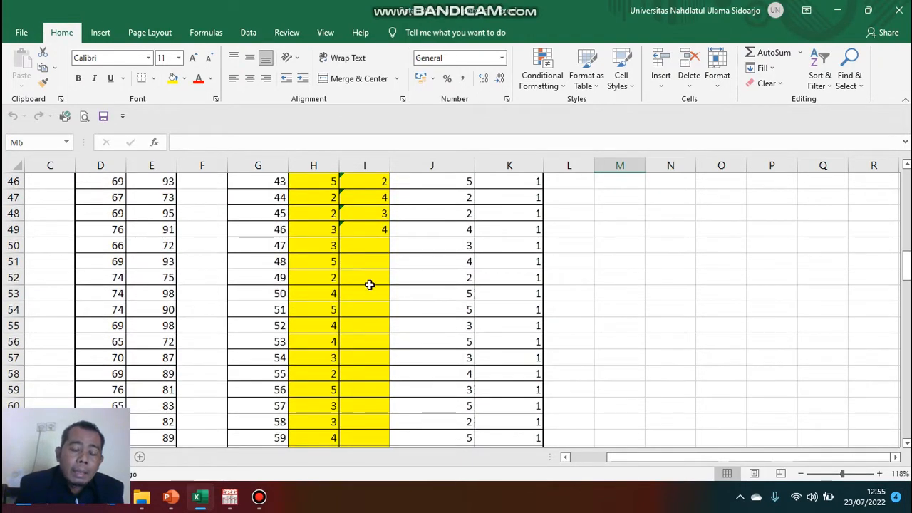
{"action": "scroll", "coordinate": [344, 322], "scroll_direction": "up", "scroll_amount": 5}
{"action": "scroll", "coordinate": [335, 300], "scroll_direction": "down", "scroll_amount": 9}
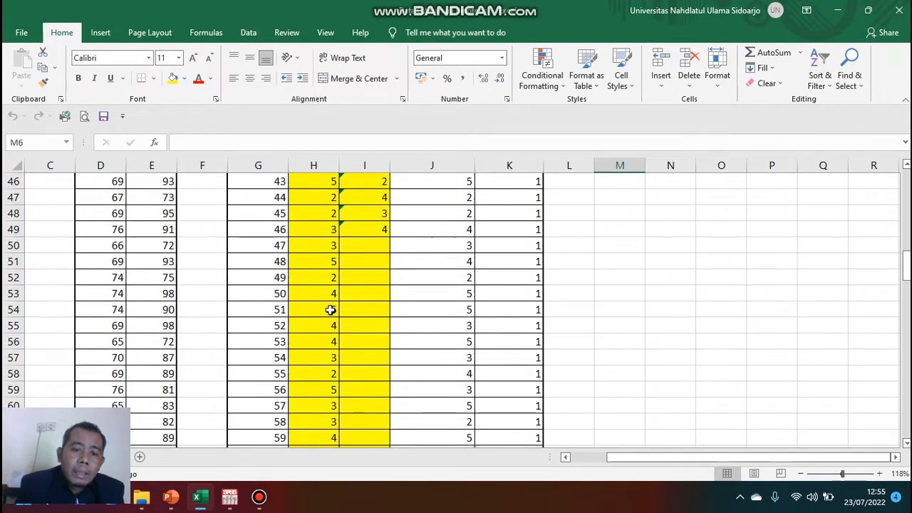
{"action": "scroll", "coordinate": [330, 312], "scroll_direction": "down", "scroll_amount": 12}
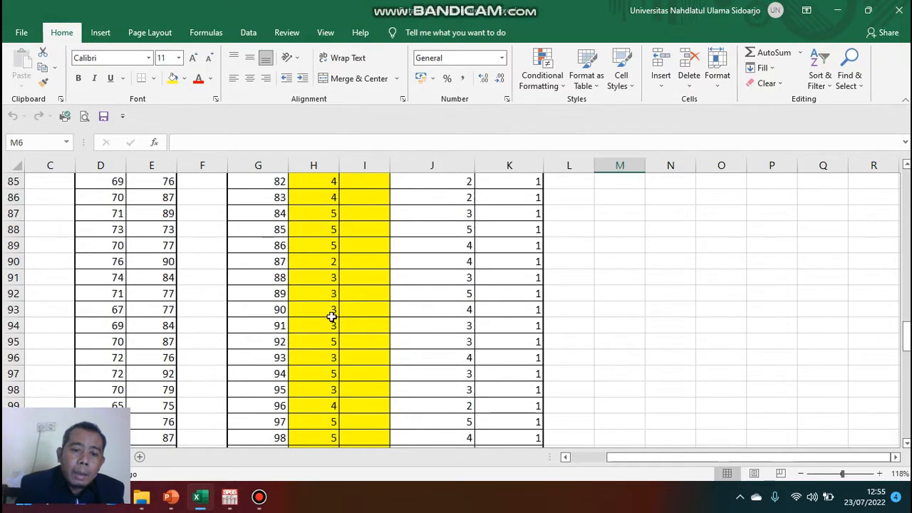
{"action": "scroll", "coordinate": [359, 329], "scroll_direction": "up", "scroll_amount": 13}
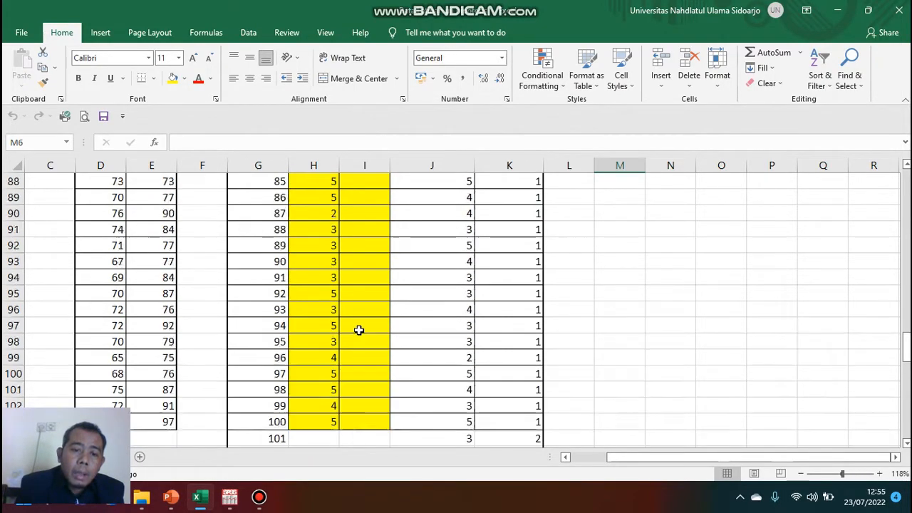
{"action": "scroll", "coordinate": [355, 308], "scroll_direction": "up", "scroll_amount": 4}
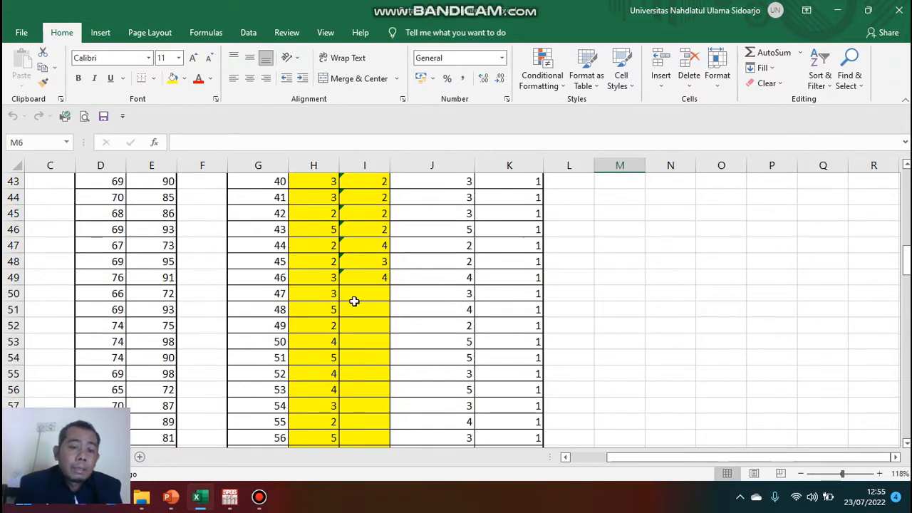
{"action": "scroll", "coordinate": [354, 301], "scroll_direction": "up", "scroll_amount": 14}
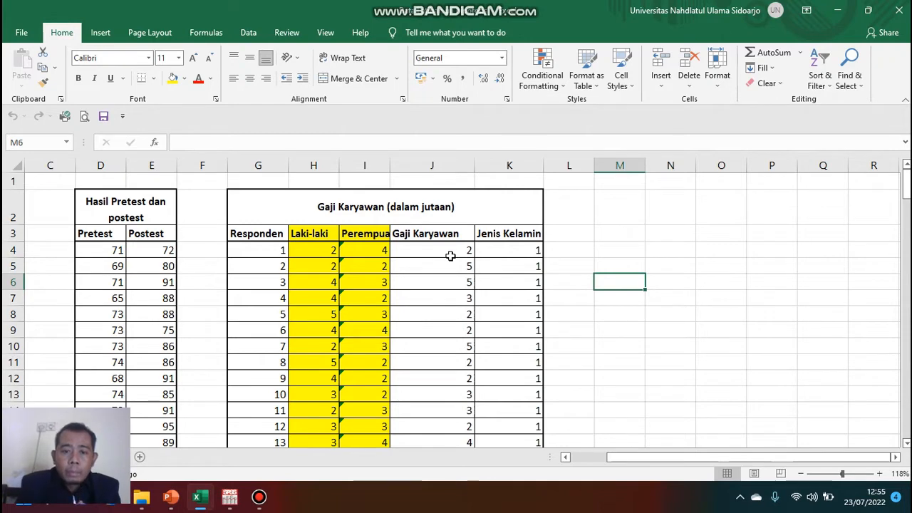
{"action": "scroll", "coordinate": [444, 326], "scroll_direction": "down", "scroll_amount": 5}
{"action": "scroll", "coordinate": [452, 309], "scroll_direction": "up", "scroll_amount": 5}
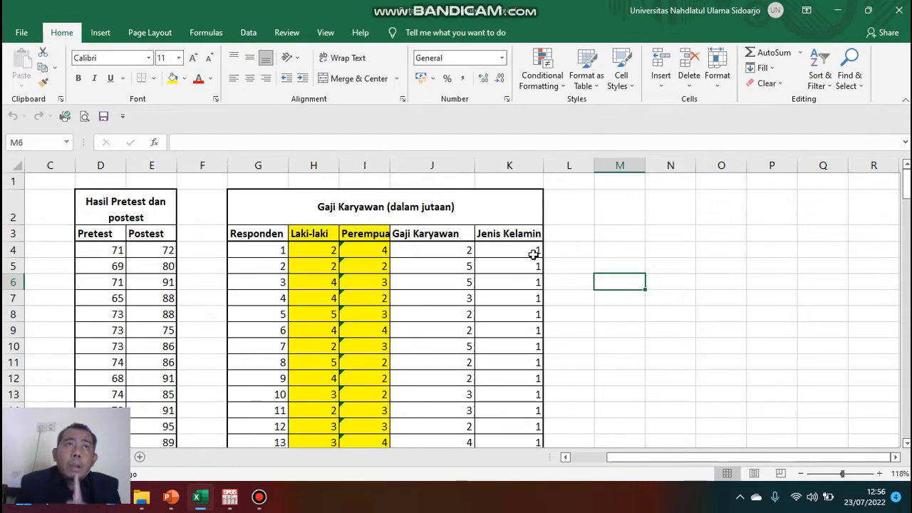
{"action": "scroll", "coordinate": [534, 253], "scroll_direction": "down", "scroll_amount": 20}
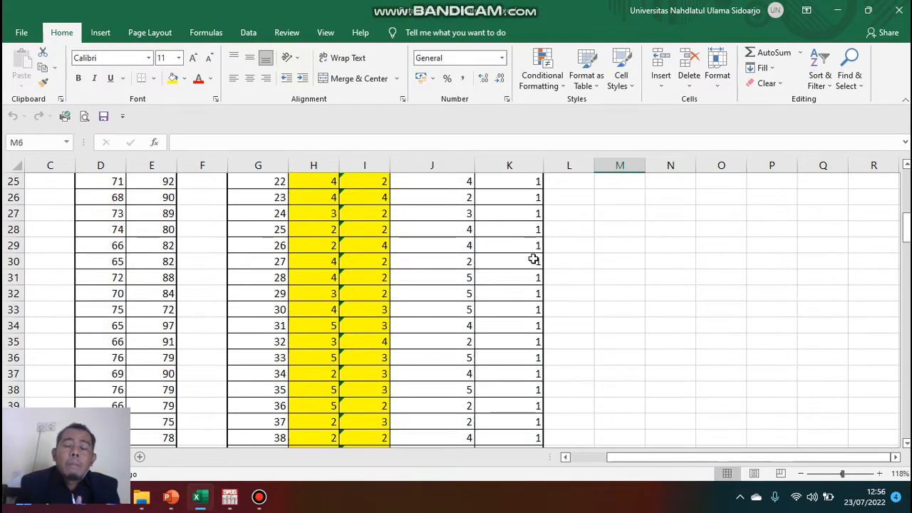
{"action": "scroll", "coordinate": [525, 291], "scroll_direction": "up", "scroll_amount": 1}
{"action": "scroll", "coordinate": [533, 291], "scroll_direction": "down", "scroll_amount": 4}
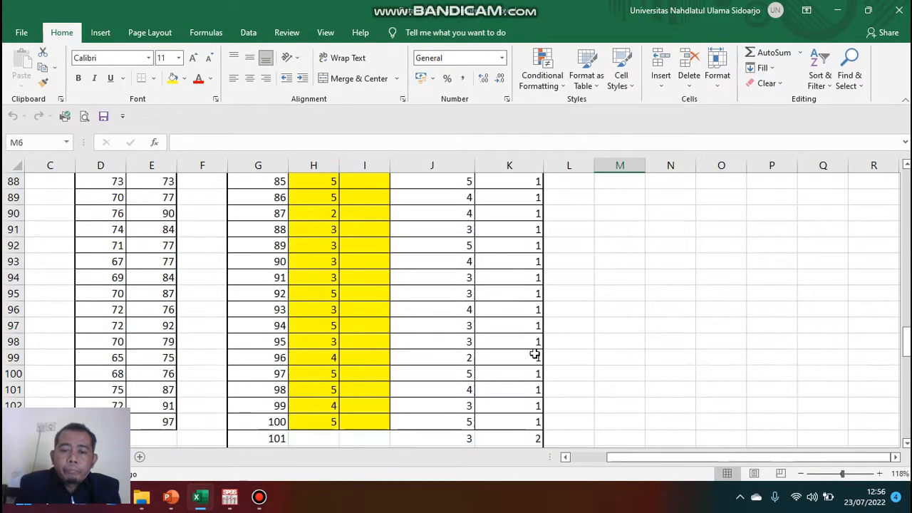
{"action": "scroll", "coordinate": [527, 360], "scroll_direction": "down", "scroll_amount": 5}
{"action": "scroll", "coordinate": [523, 328], "scroll_direction": "up", "scroll_amount": 4}
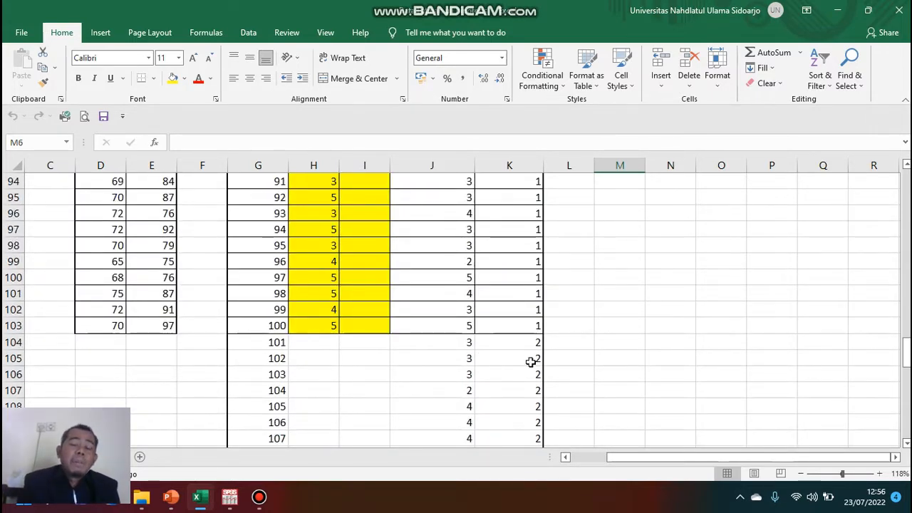
{"action": "scroll", "coordinate": [527, 370], "scroll_direction": "up", "scroll_amount": 16}
{"action": "scroll", "coordinate": [515, 265], "scroll_direction": "up", "scroll_amount": 15}
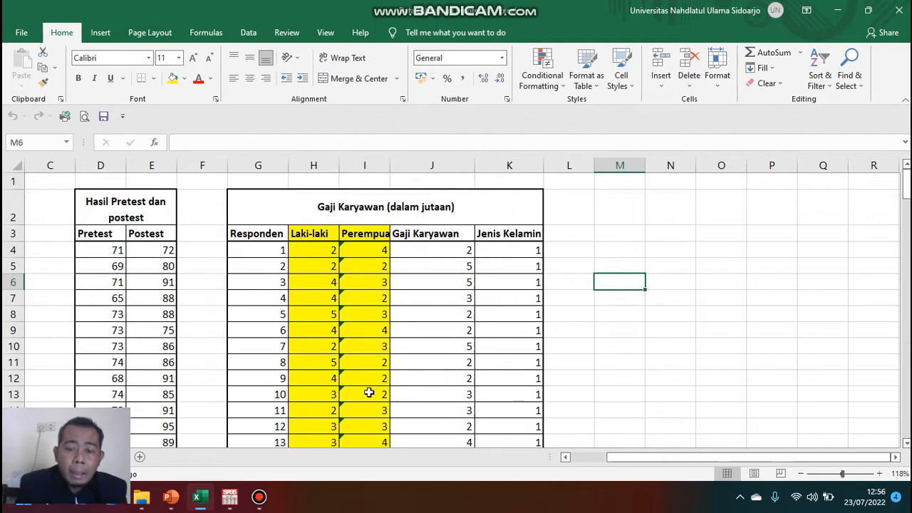
Switch to the SPSS Data Editor, resize its window, and return to the spreadsheet.
{"action": "left_click", "coordinate": [235, 503]}
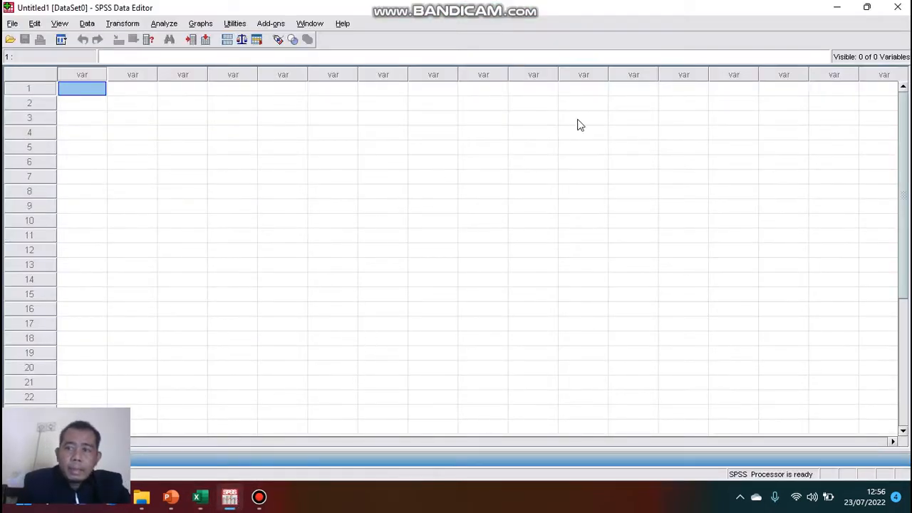
{"action": "left_click", "coordinate": [866, 7]}
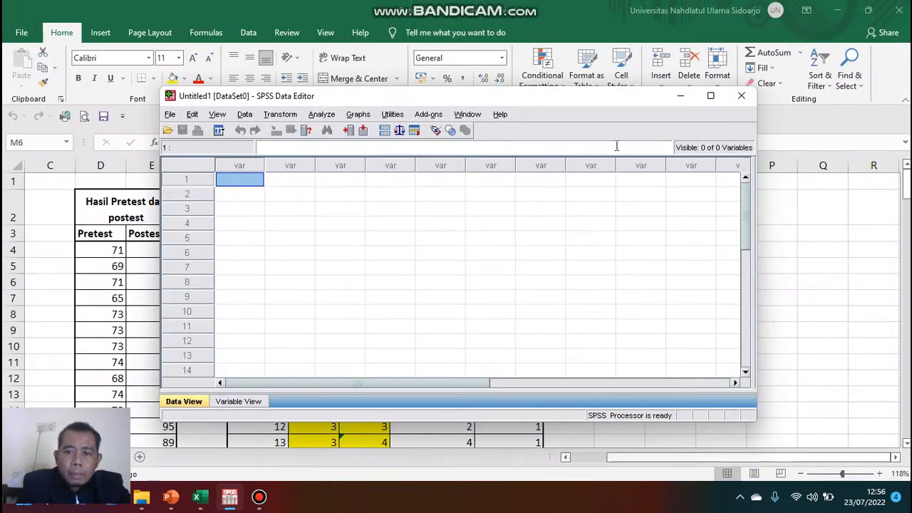
{"action": "left_click_drag", "start_coordinate": [755, 420], "coordinate": [837, 421]}
{"action": "left_click_drag", "start_coordinate": [838, 91], "coordinate": [894, 23]}
{"action": "left_click", "coordinate": [133, 282]}
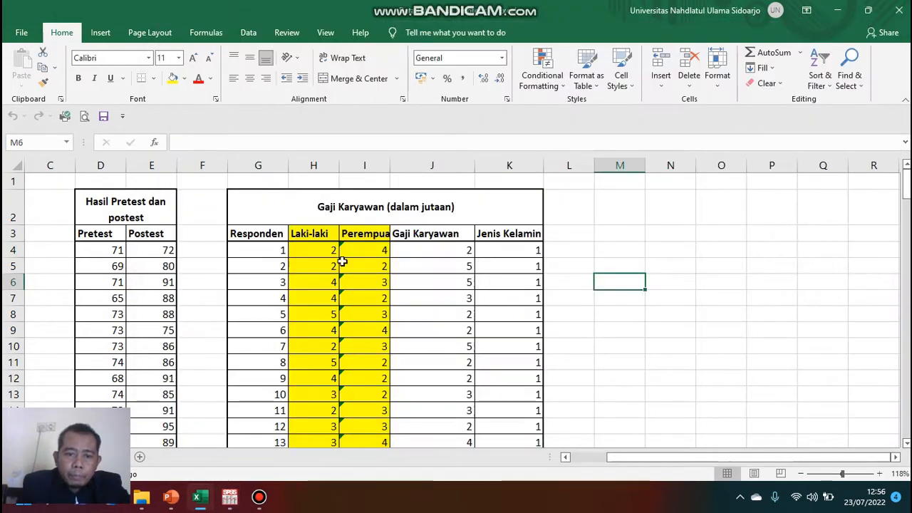
Select the Gaji Karyawan and Jenis Kelamin values in columns J and K from row 4 down and copy them.
{"action": "left_click", "coordinate": [441, 251]}
{"action": "left_click_drag", "start_coordinate": [478, 254], "coordinate": [476, 414]}
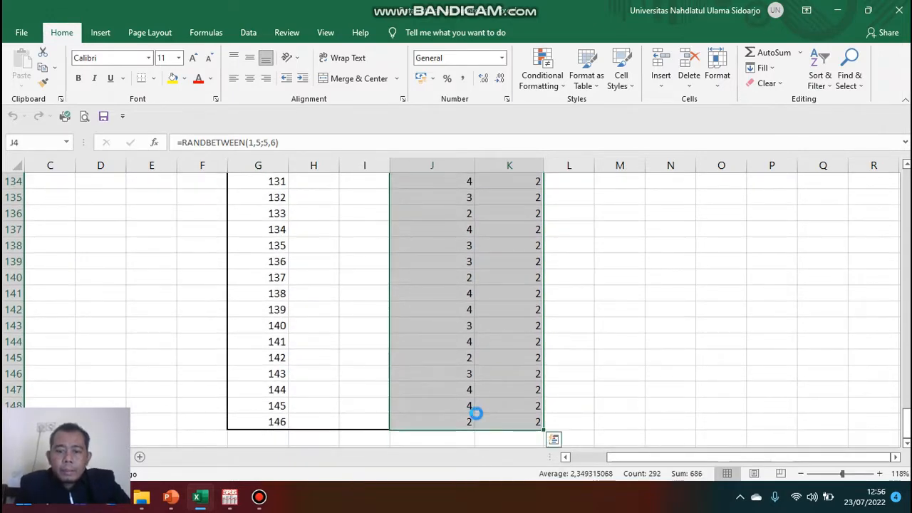
{"action": "key", "text": "ctrl+c"}
Paste the copied values into the first cell of the empty SPSS data sheet.
{"action": "left_click", "coordinate": [229, 497]}
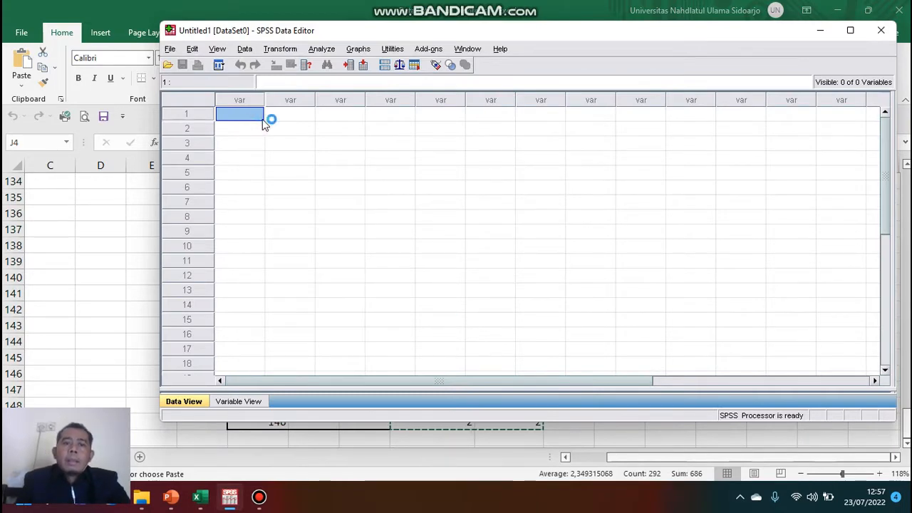
{"action": "key", "text": "ctrl+v"}
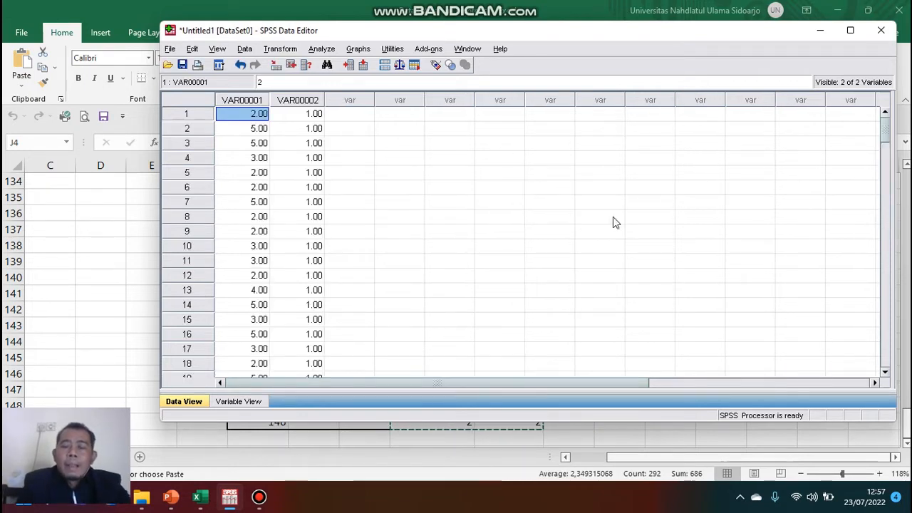
{"action": "left_click", "coordinate": [850, 29]}
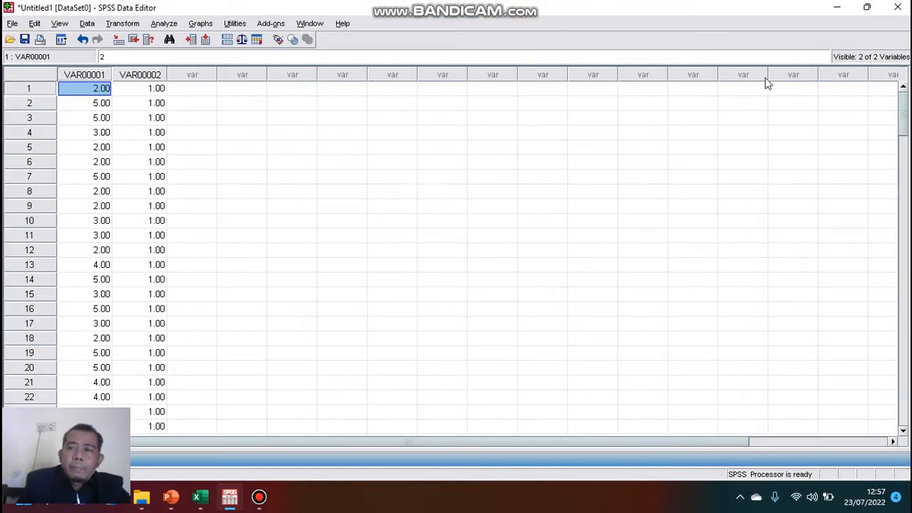
{"action": "left_click", "coordinate": [866, 7]}
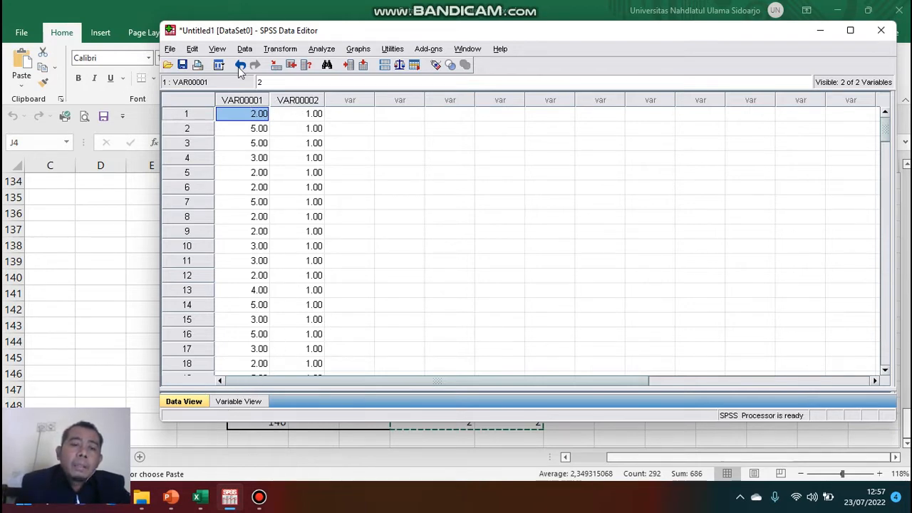
Rename the first variable to Nama_karyawan in the variable definitions.
{"action": "left_click", "coordinate": [251, 403]}
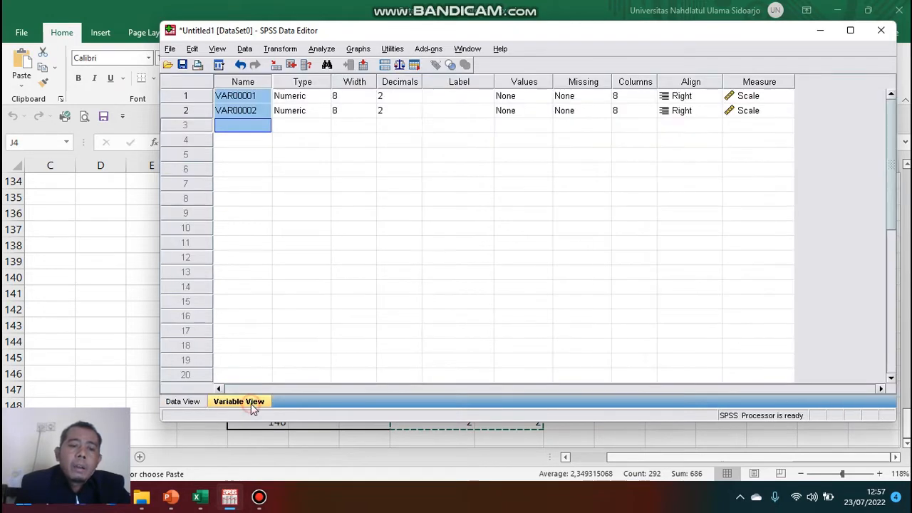
{"action": "double_click", "coordinate": [256, 97]}
{"action": "left_click_drag", "start_coordinate": [256, 97], "coordinate": [206, 92]}
{"action": "type", "text": "Nama_k"}
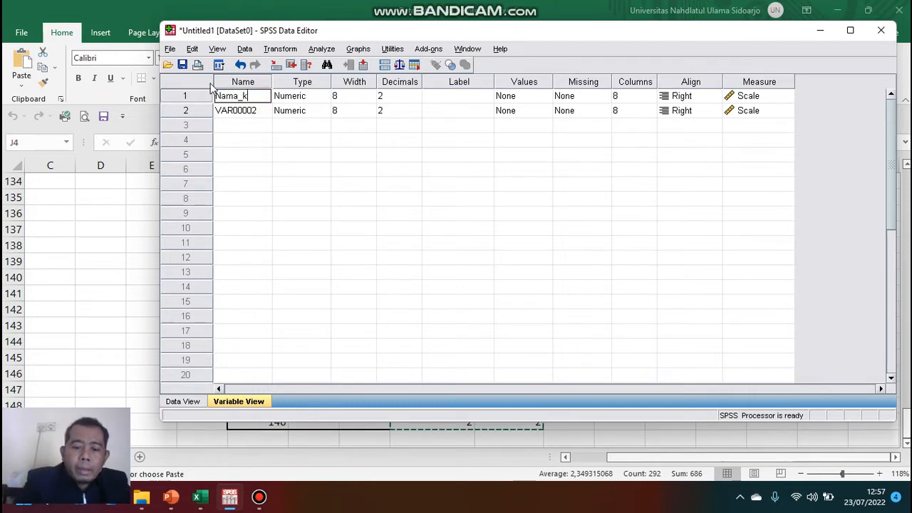
{"action": "type", "text": "aryawan"}
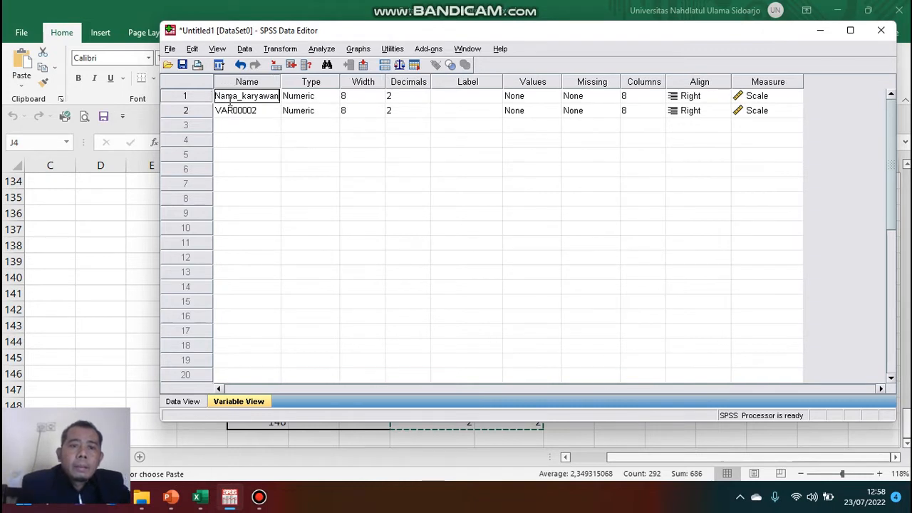
Rename the second variable to jenis_kelamin.
{"action": "left_click", "coordinate": [260, 111]}
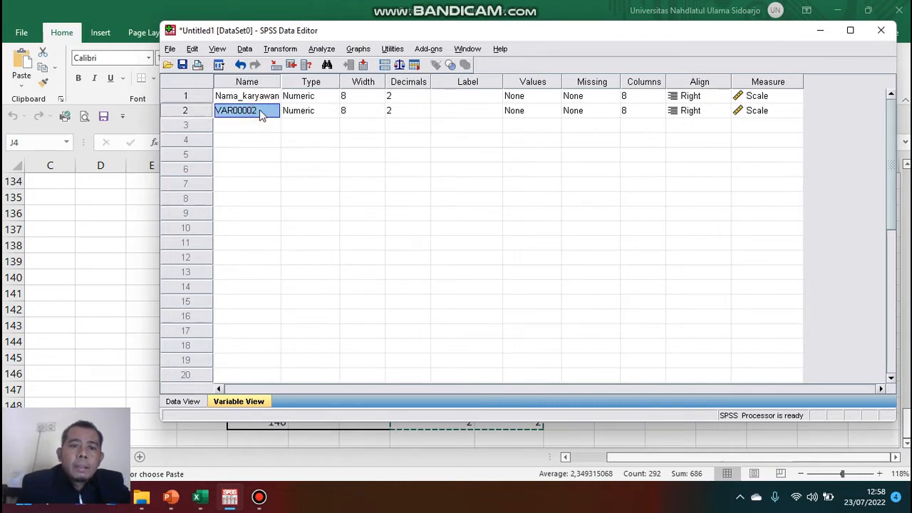
{"action": "left_click", "coordinate": [259, 110]}
{"action": "left_click_drag", "start_coordinate": [260, 110], "coordinate": [214, 114]}
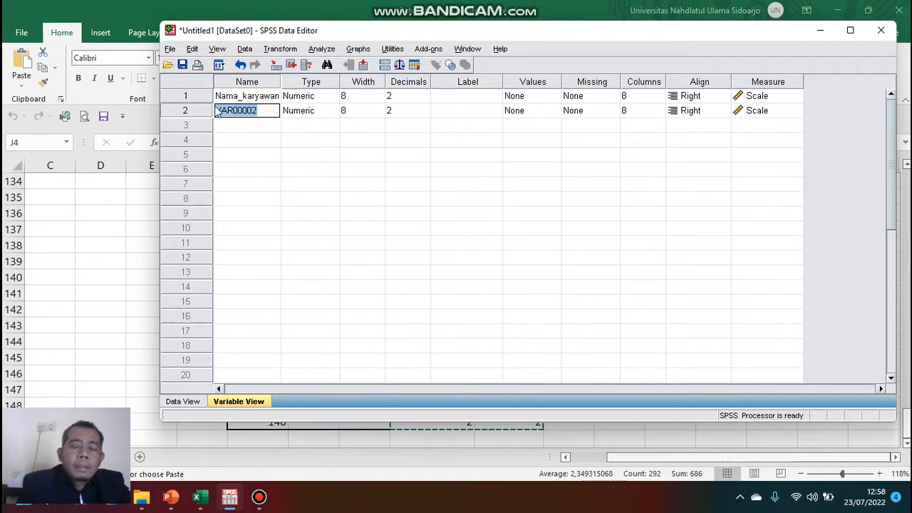
{"action": "key", "text": "BackSpace"}
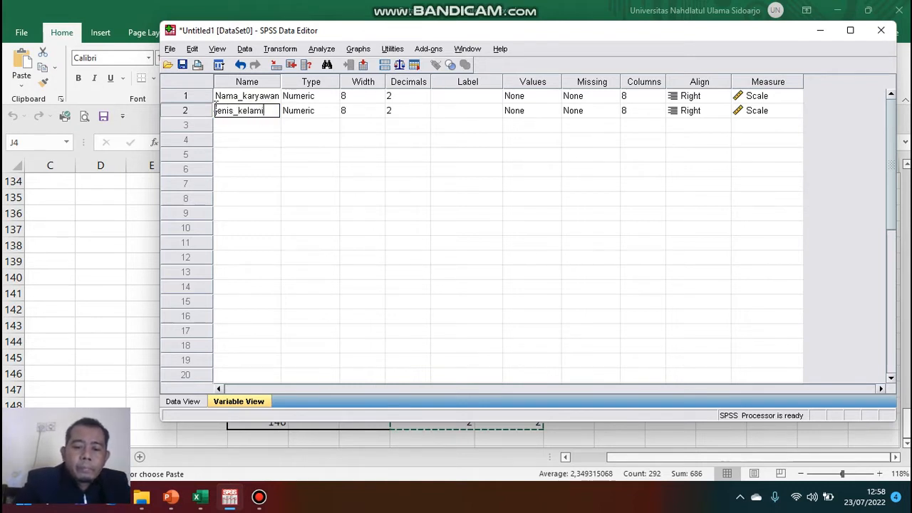
Set the decimals of both Nama_karyawan and jenis_kelamin to 0.
{"action": "left_click", "coordinate": [424, 97]}
{"action": "left_click", "coordinate": [424, 100]}
{"action": "left_click", "coordinate": [424, 100]}
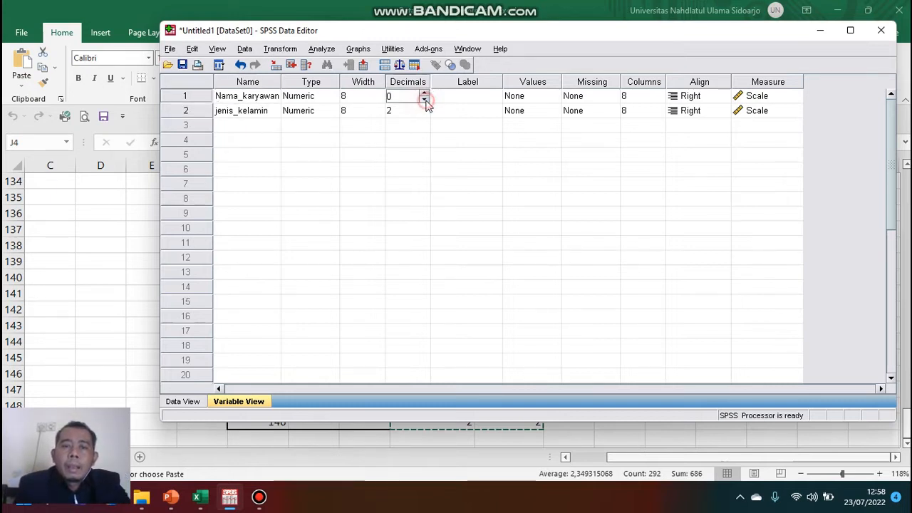
{"action": "left_click", "coordinate": [424, 116]}
{"action": "left_click", "coordinate": [424, 114]}
{"action": "left_click", "coordinate": [424, 114]}
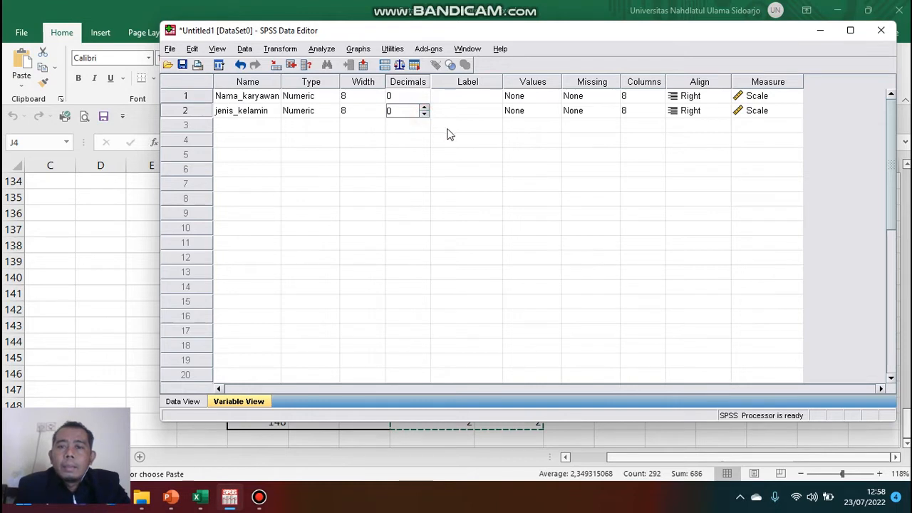
Open the value labels for jenis_kelamin and add the label Laki-laki for value 1.
{"action": "left_click", "coordinate": [536, 116]}
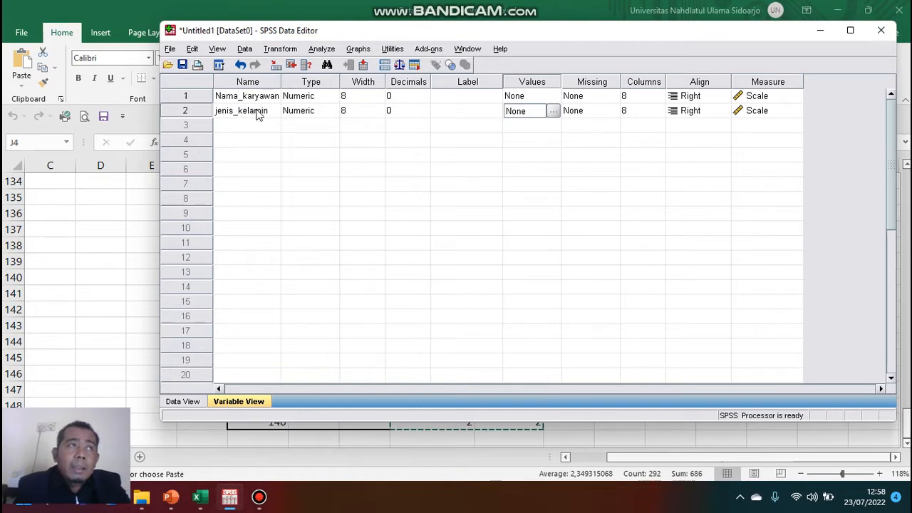
{"action": "left_click", "coordinate": [552, 112]}
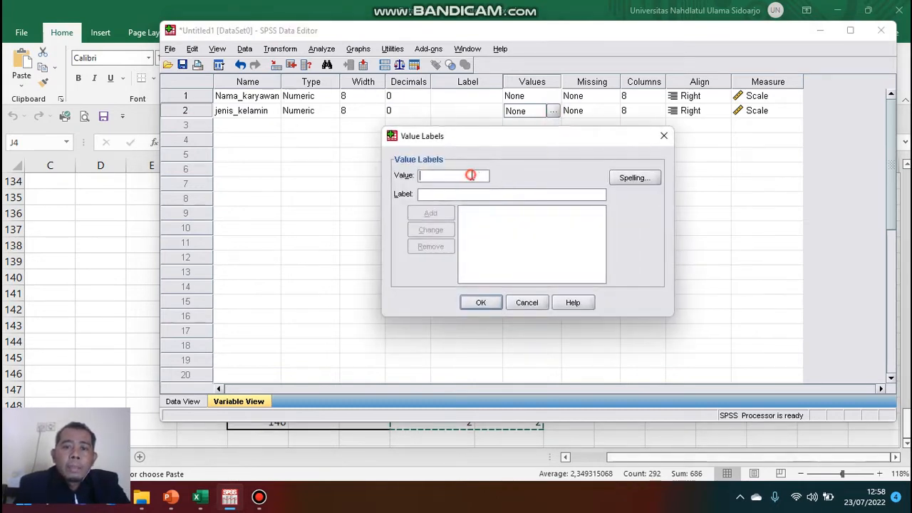
{"action": "type", "text": "1"}
{"action": "left_click", "coordinate": [469, 192]}
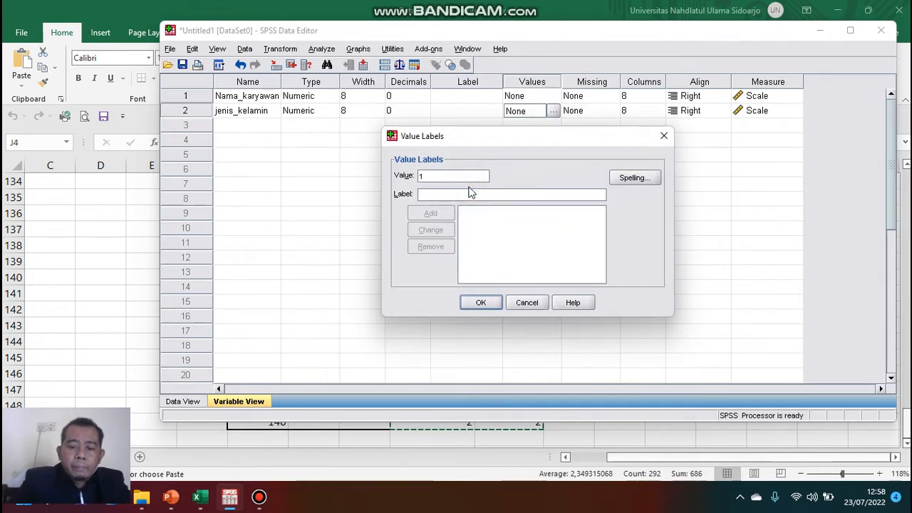
{"action": "type", "text": "Laki-laki"}
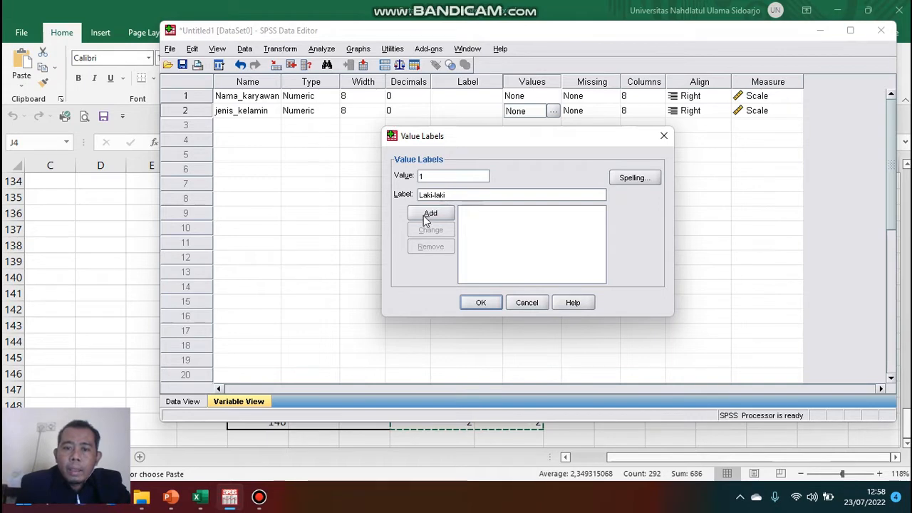
{"action": "left_click", "coordinate": [427, 214]}
Add the value label Perempuan for value 2 and close the value labels dialog.
{"action": "left_click", "coordinate": [446, 177]}
{"action": "type", "text": "2"}
{"action": "left_click", "coordinate": [448, 196]}
{"action": "type", "text": "Perempuan"}
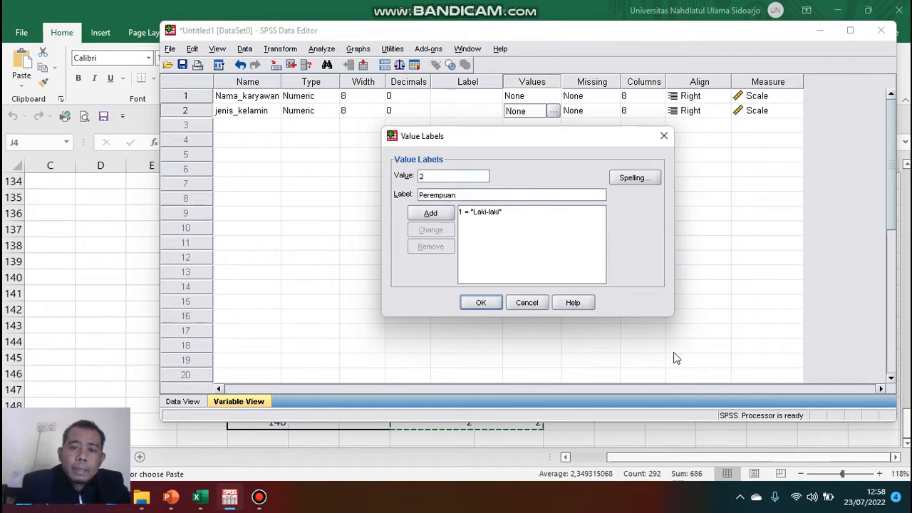
{"action": "left_click", "coordinate": [430, 213]}
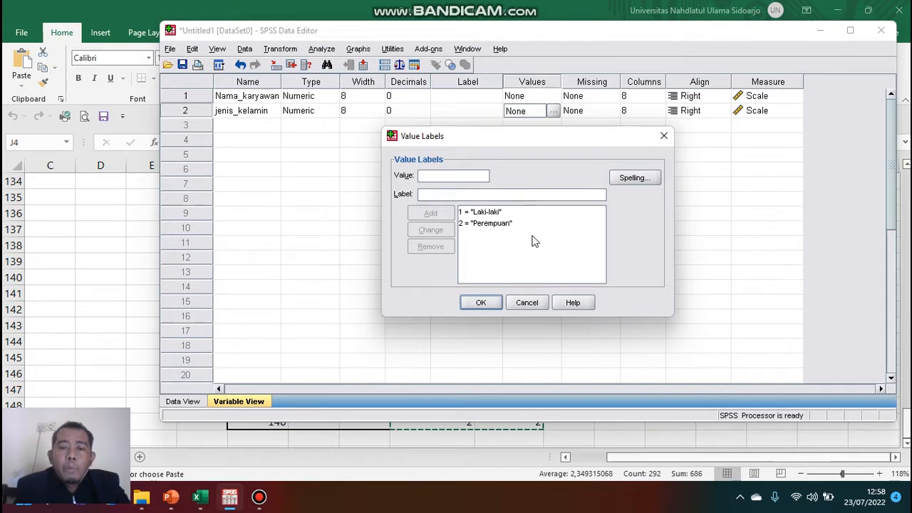
{"action": "left_click", "coordinate": [485, 302]}
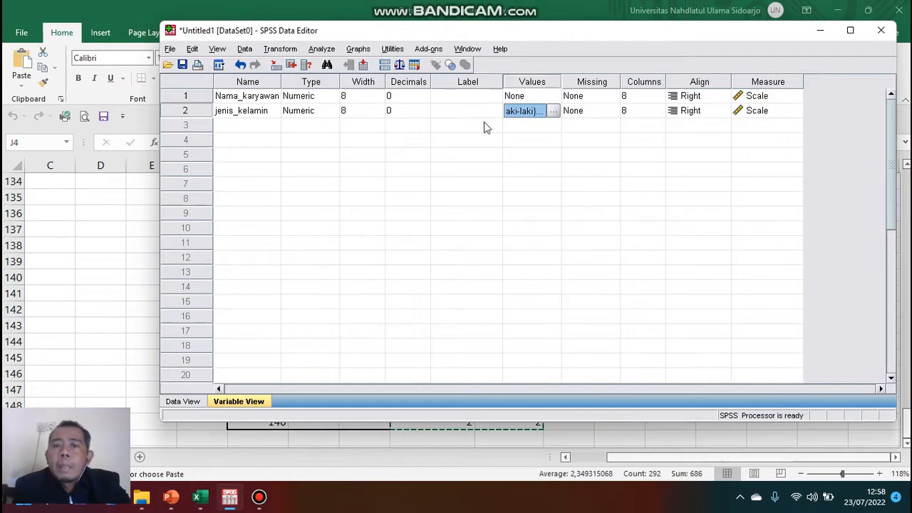
Enter the variable labels Nama Karyawan for the first variable and Jenis Kelamin for the second.
{"action": "left_click", "coordinate": [456, 97]}
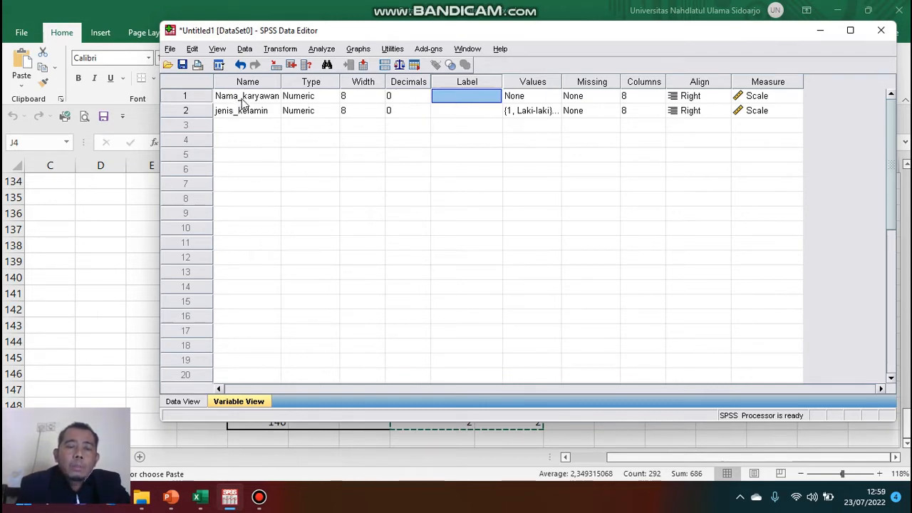
{"action": "double_click", "coordinate": [444, 96]}
{"action": "type", "text": "Nama K"}
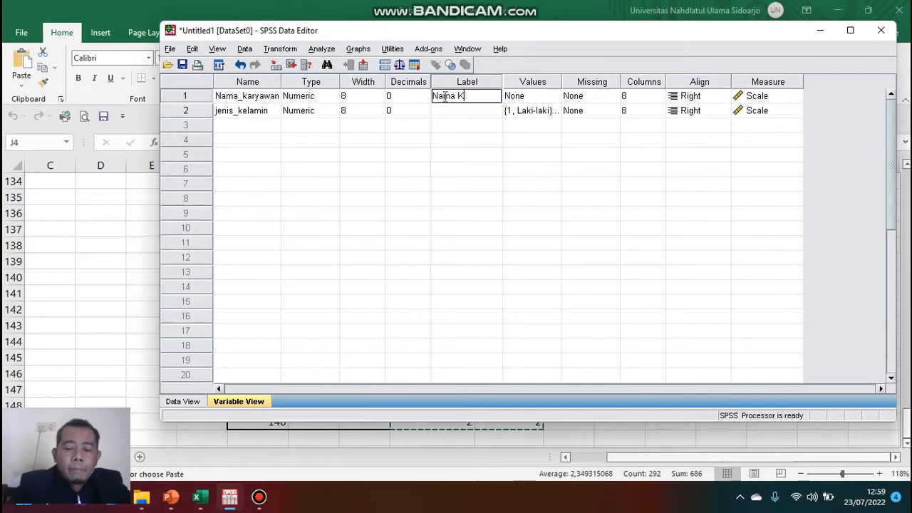
{"action": "type", "text": "aryawan"}
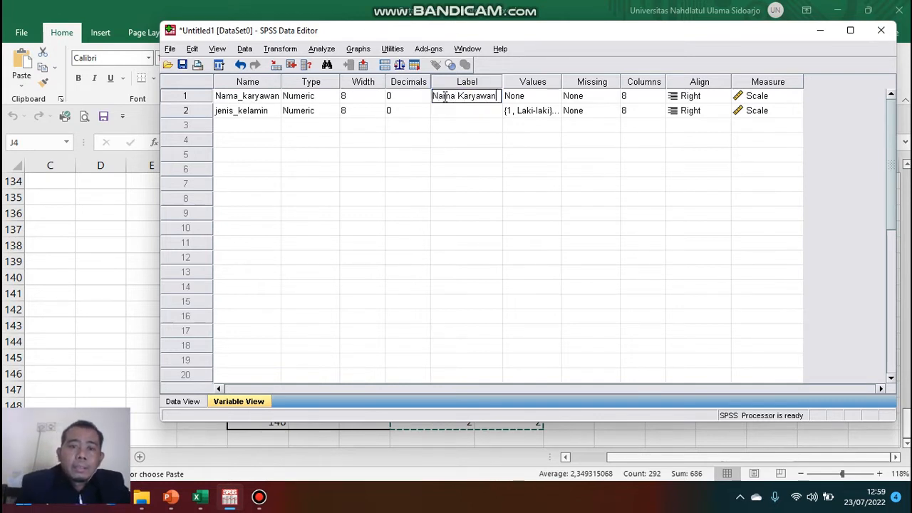
{"action": "left_click", "coordinate": [450, 111]}
{"action": "type", "text": "Jenis K"}
{"action": "type", "text": "elamin"}
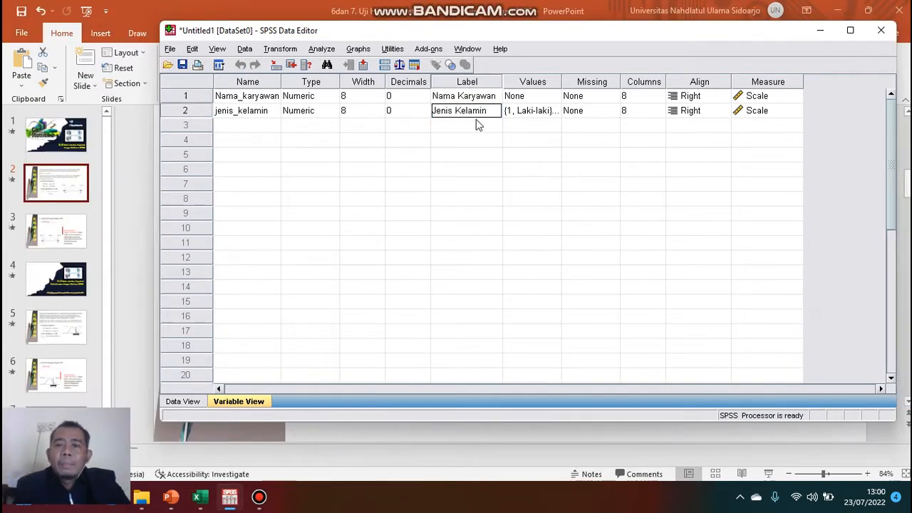
{"action": "left_click", "coordinate": [484, 140]}
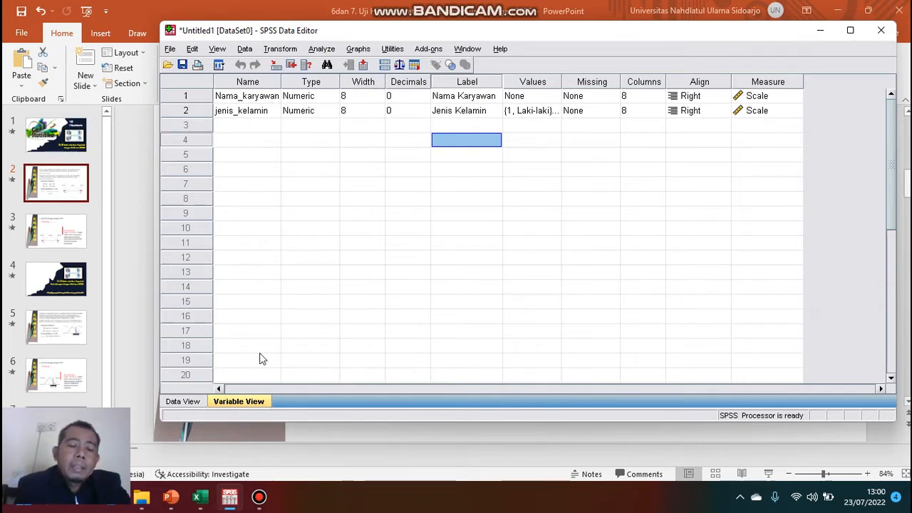
Widen the first column in the data grid so the variable names show fully.
{"action": "left_click", "coordinate": [183, 402]}
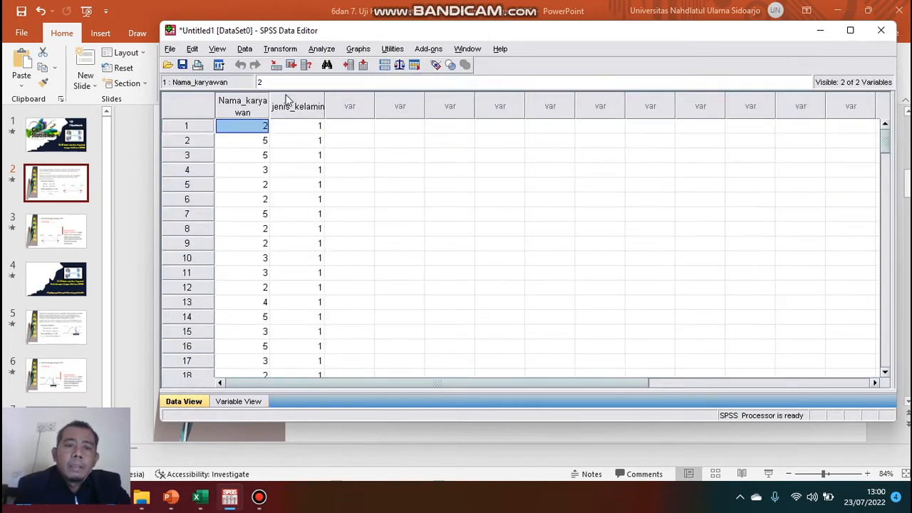
{"action": "left_click_drag", "start_coordinate": [274, 106], "coordinate": [354, 96]}
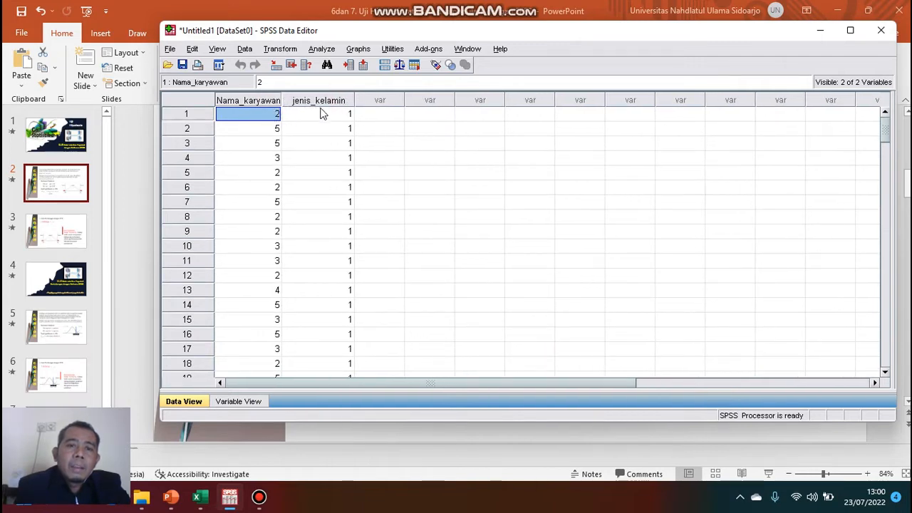
Rename the first variable to nama_karyawan with a lowercase n.
{"action": "left_click", "coordinate": [238, 402]}
{"action": "left_click", "coordinate": [228, 98]}
{"action": "left_click", "coordinate": [227, 100]}
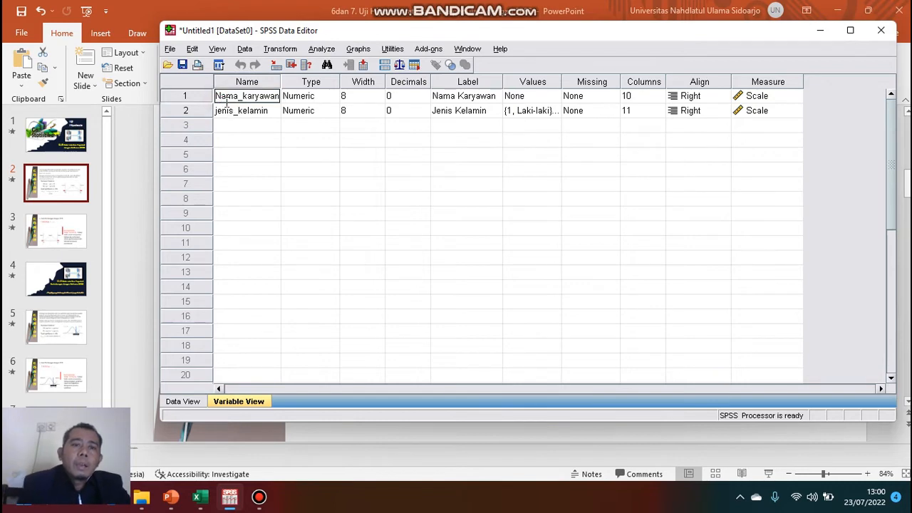
{"action": "key", "text": "BackSpace"}
{"action": "type", "text": "n"}
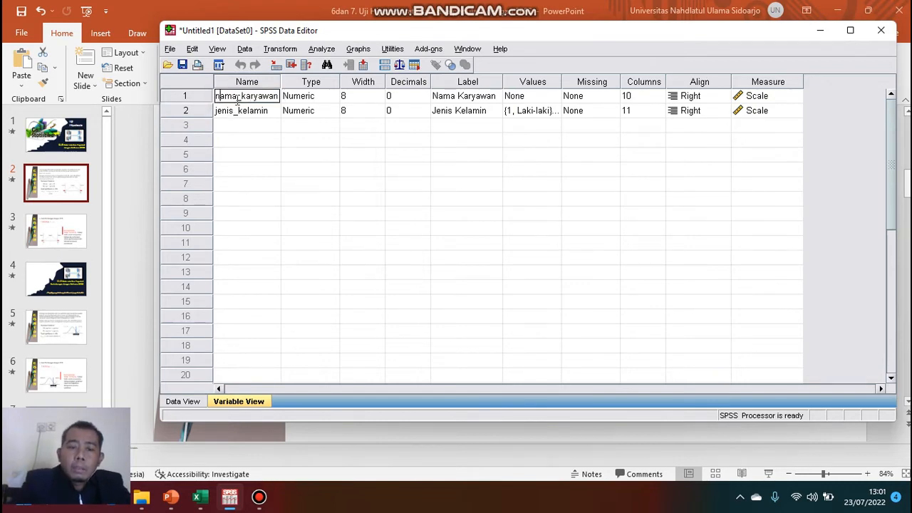
{"action": "left_click", "coordinate": [418, 200]}
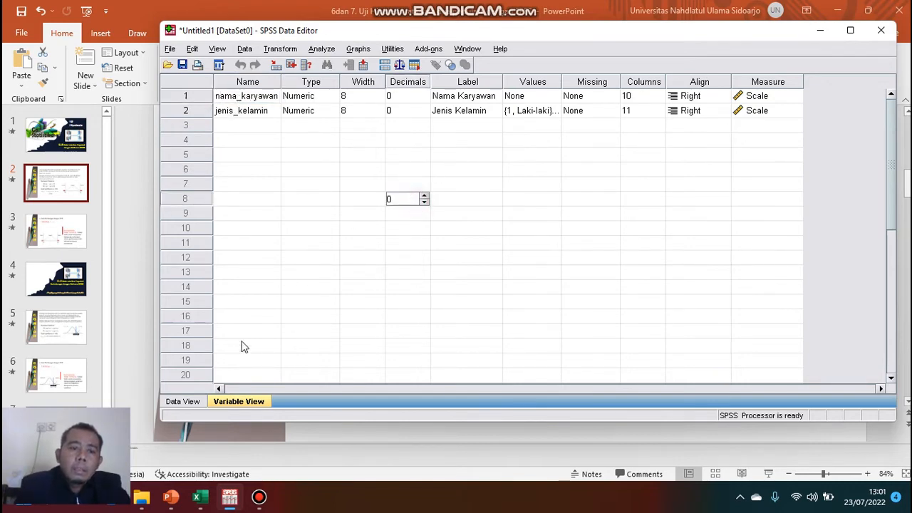
Review the imported data in an enlarged data view.
{"action": "left_click", "coordinate": [184, 401]}
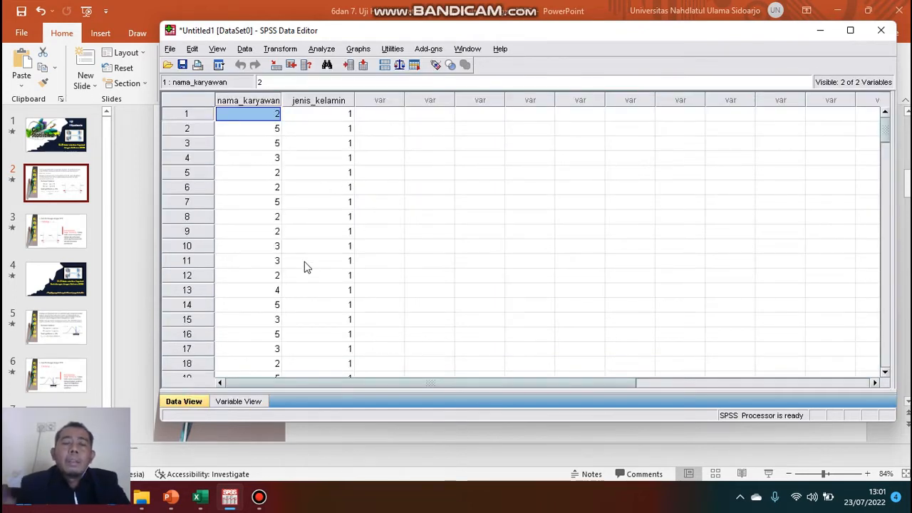
{"action": "left_click", "coordinate": [849, 30]}
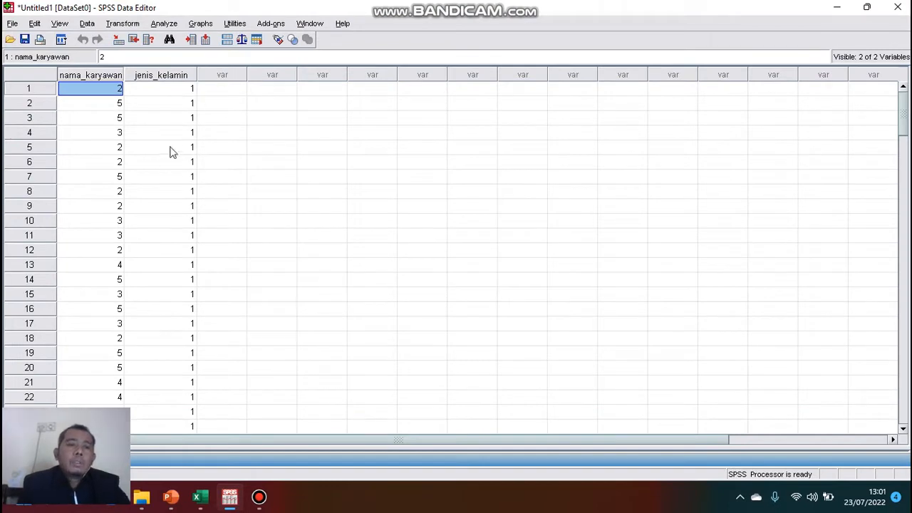
{"action": "scroll", "coordinate": [143, 131], "scroll_direction": "down", "scroll_amount": 5}
{"action": "scroll", "coordinate": [163, 146], "scroll_direction": "up", "scroll_amount": 5}
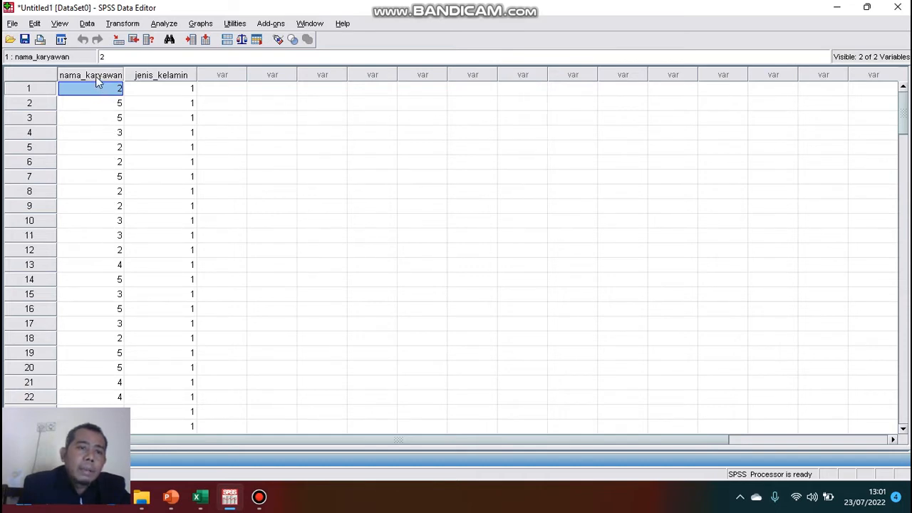
{"action": "left_click", "coordinate": [871, 10]}
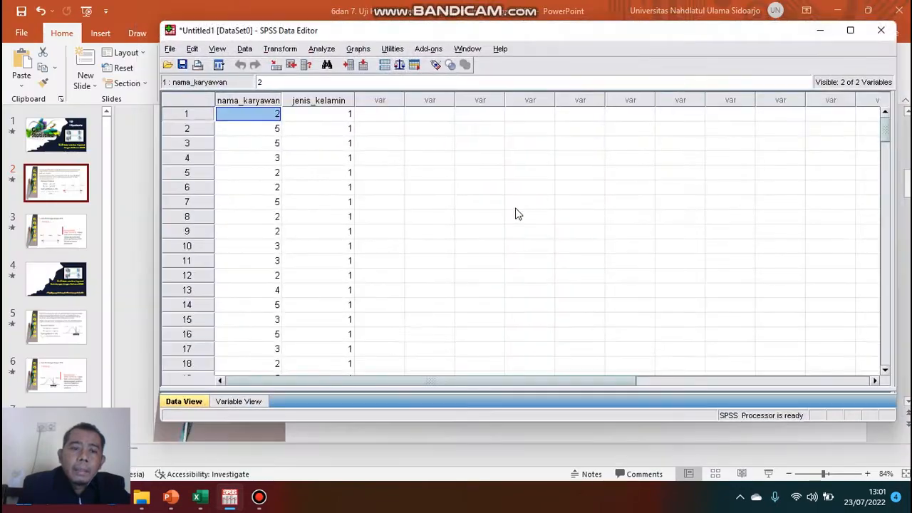
Rename the first variable to gaji_karyawan.
{"action": "left_click", "coordinate": [239, 401]}
{"action": "left_click", "coordinate": [239, 97]}
{"action": "left_click", "coordinate": [240, 98]}
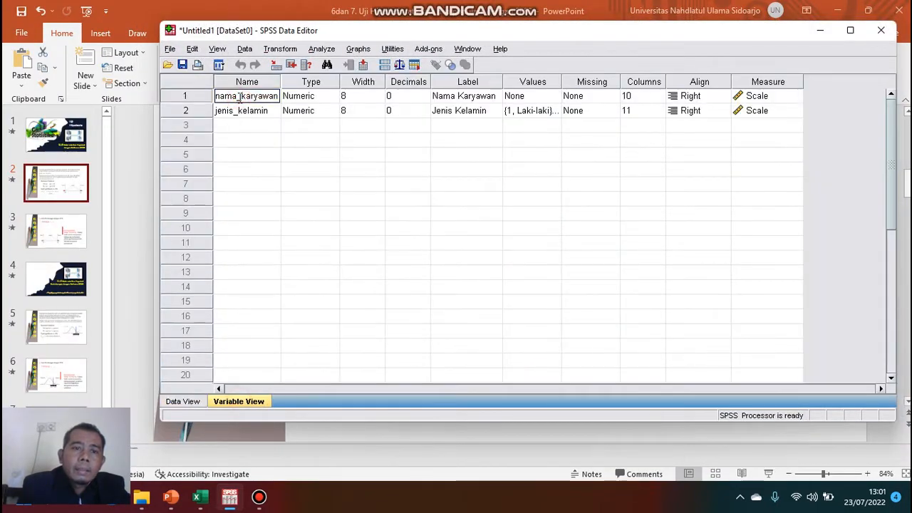
{"action": "key", "text": "BackSpace"}
{"action": "key", "text": "BackSpace"}
{"action": "key", "text": "BackSpace"}
{"action": "key", "text": "BackSpace"}
{"action": "type", "text": "gaji"}
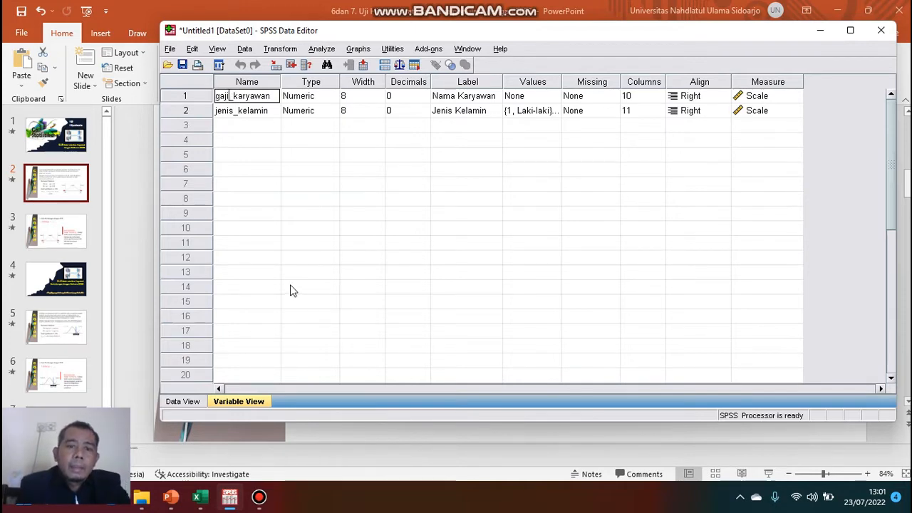
{"action": "left_click", "coordinate": [292, 291]}
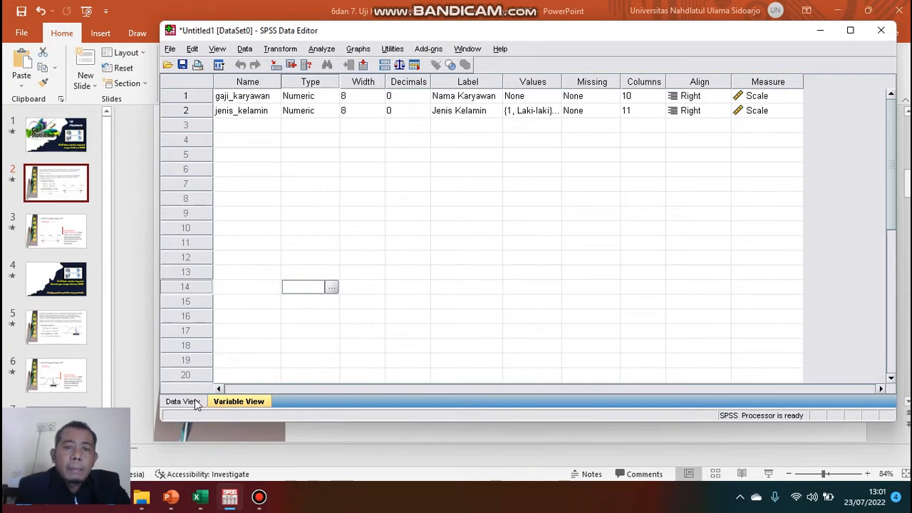
Examine the gaji_karyawan and jenis_kelamin values in the data view against the Excel worksheet.
{"action": "left_click", "coordinate": [850, 31]}
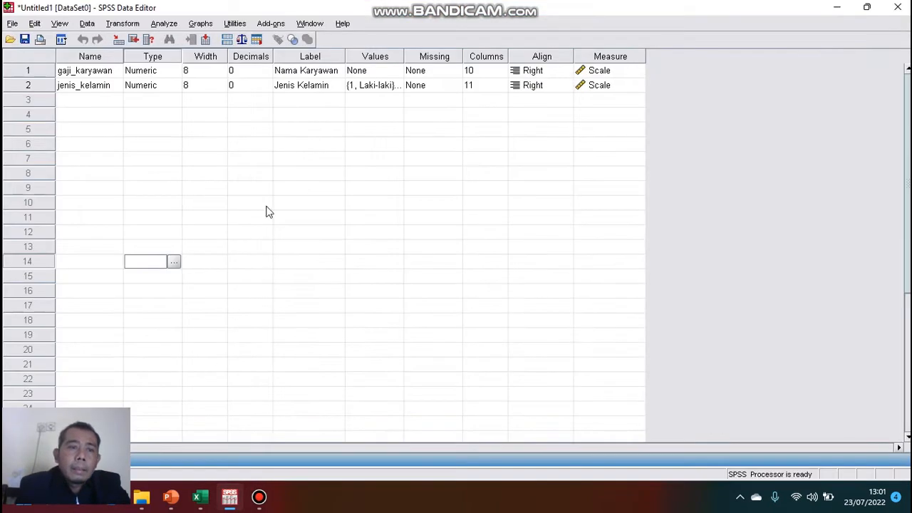
{"action": "left_click", "coordinate": [866, 7]}
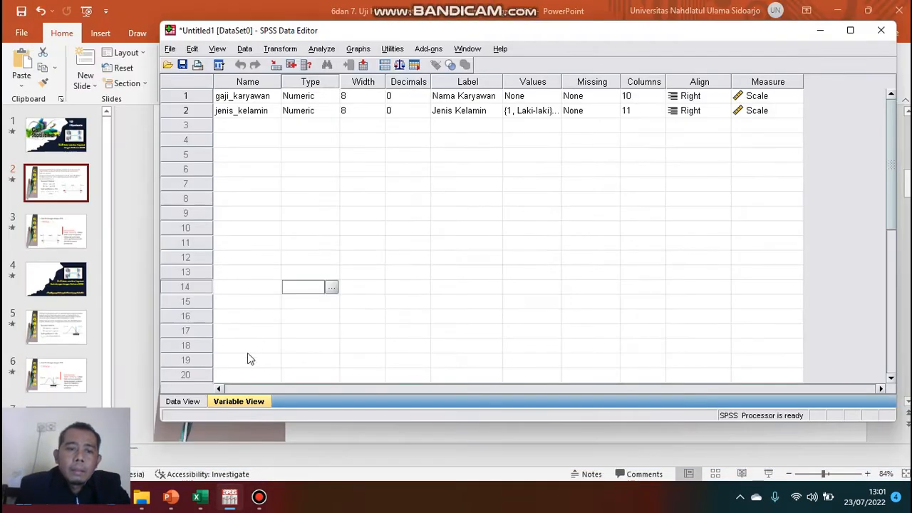
{"action": "left_click", "coordinate": [186, 401]}
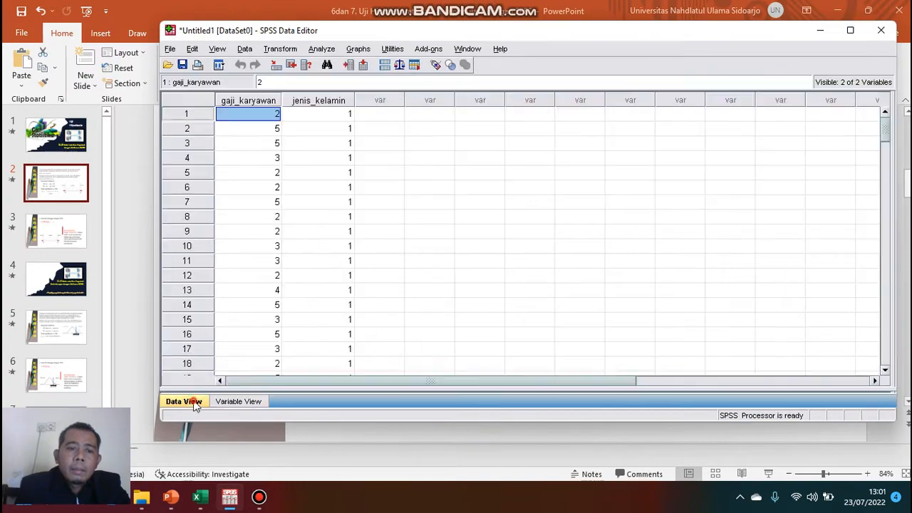
{"action": "left_click", "coordinate": [868, 11]}
{"action": "left_click", "coordinate": [841, 254]}
{"action": "left_click", "coordinate": [201, 497]}
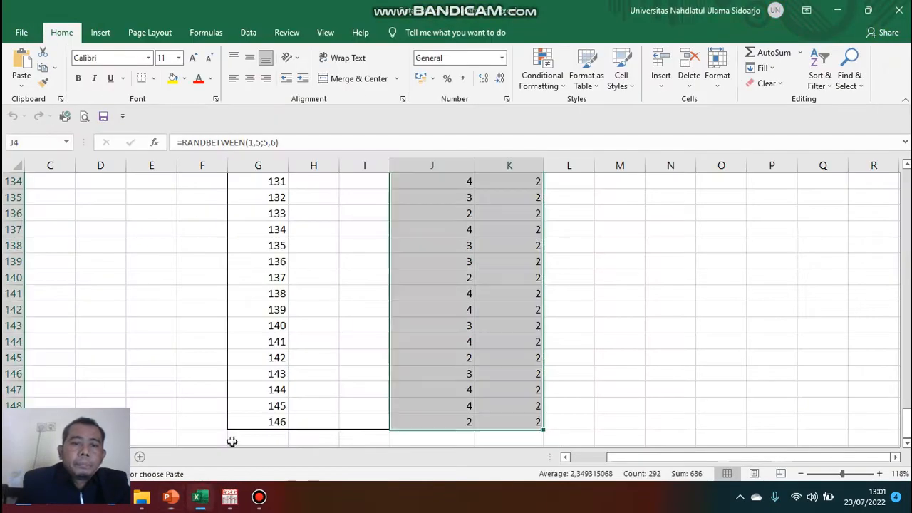
{"action": "left_click", "coordinate": [234, 497]}
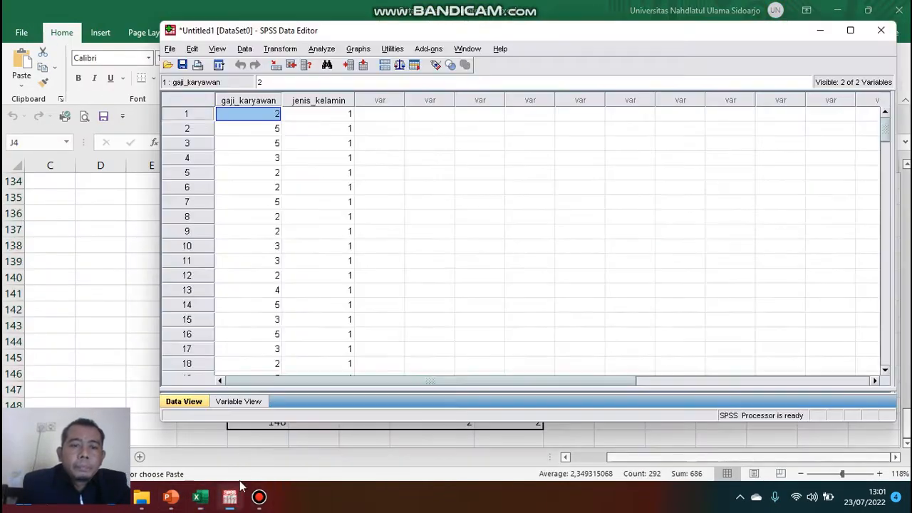
{"action": "left_click", "coordinate": [850, 30]}
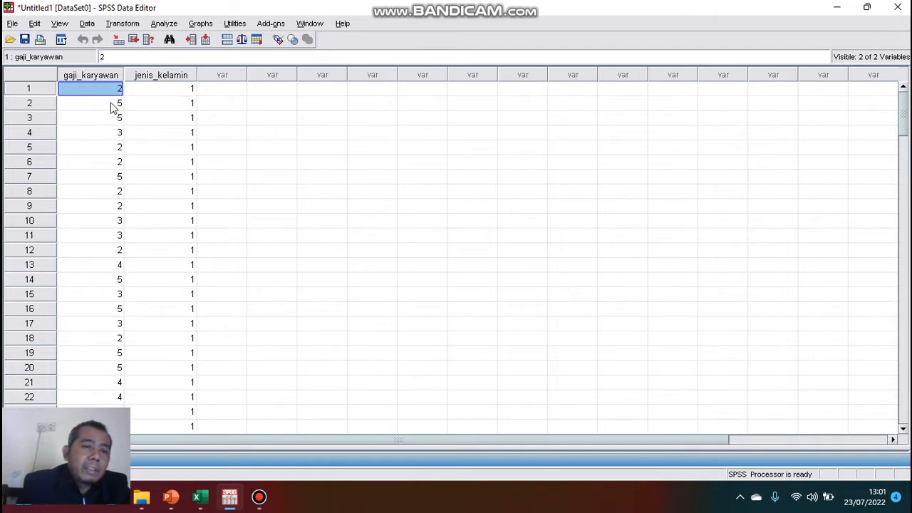
{"action": "scroll", "coordinate": [200, 327], "scroll_direction": "down", "scroll_amount": 1}
{"action": "scroll", "coordinate": [201, 327], "scroll_direction": "down", "scroll_amount": 20}
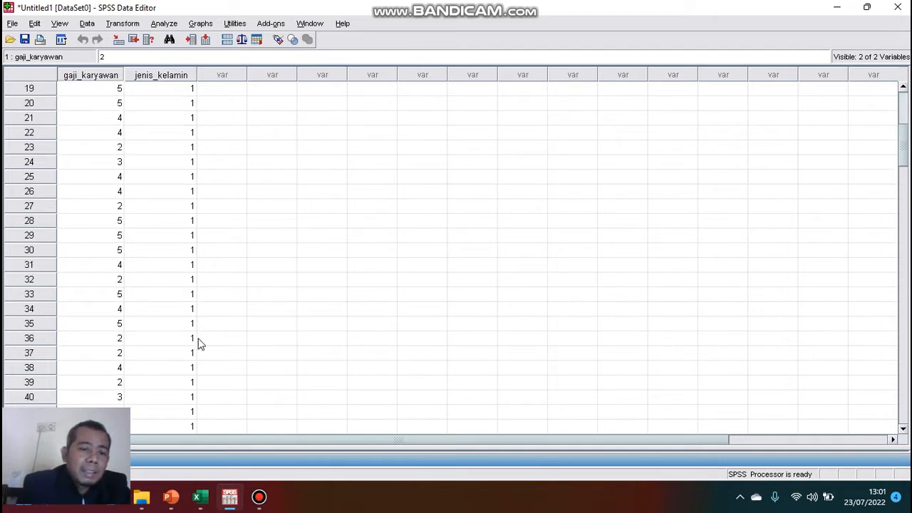
{"action": "scroll", "coordinate": [192, 356], "scroll_direction": "down", "scroll_amount": 1}
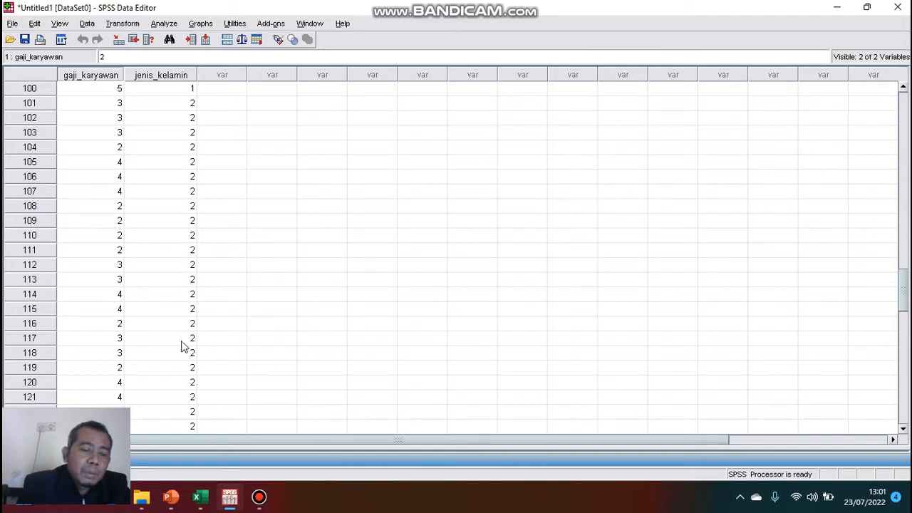
{"action": "scroll", "coordinate": [182, 285], "scroll_direction": "up", "scroll_amount": 20}
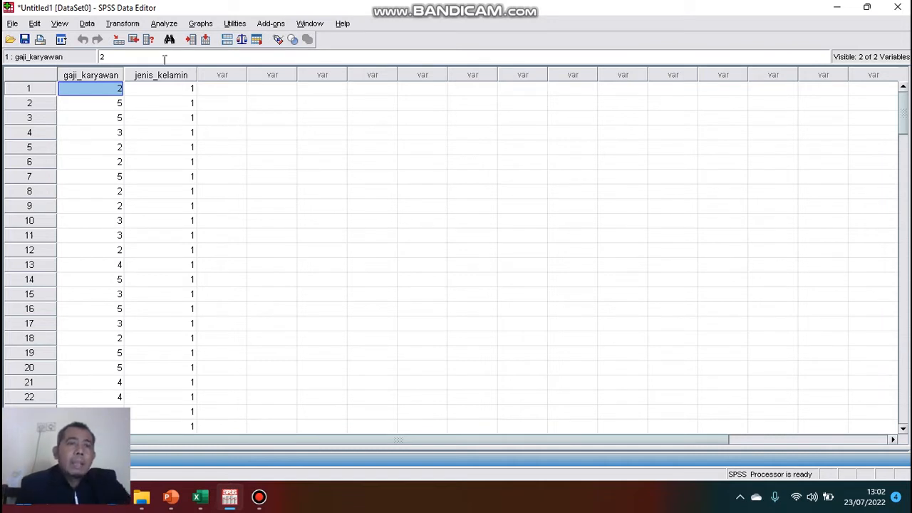
Open an Independent-Samples T Test with gaji_karyawan as test variable and jenis_kelamin as grouping variable.
{"action": "left_click", "coordinate": [164, 23]}
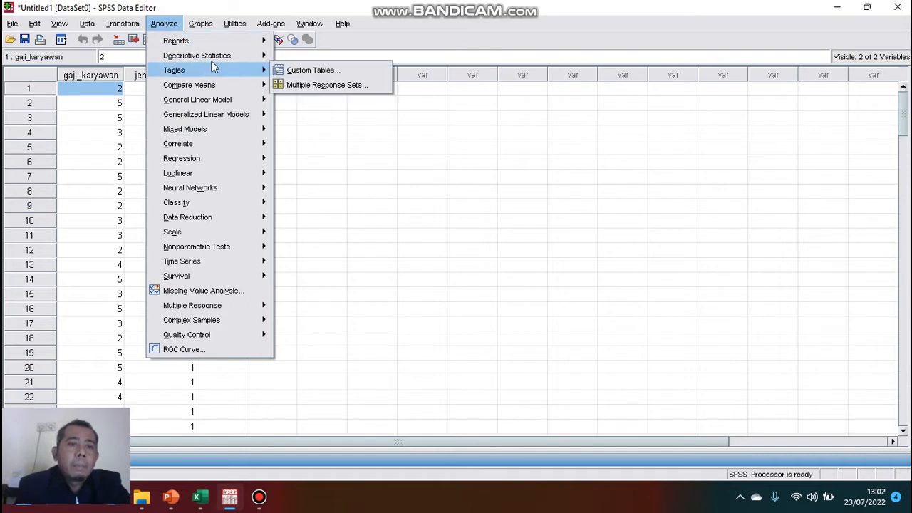
{"action": "mouse_move", "coordinate": [218, 87]}
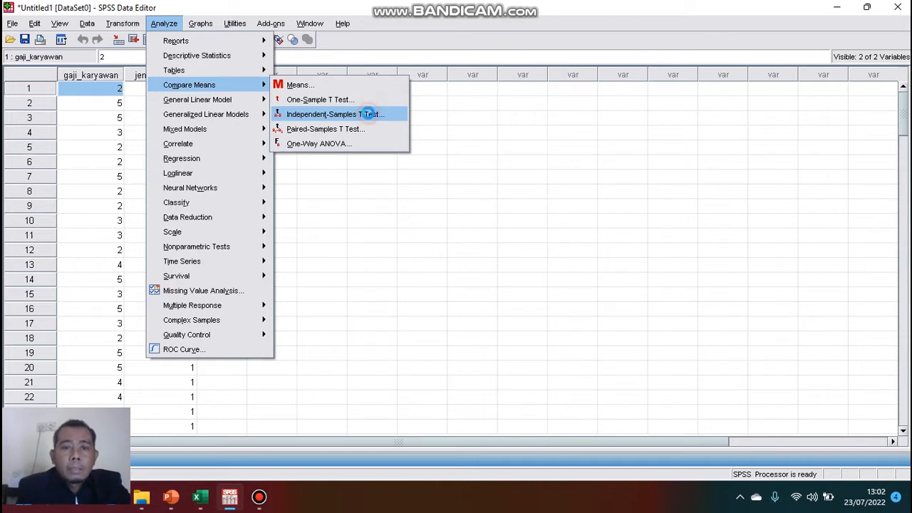
{"action": "left_click", "coordinate": [370, 115]}
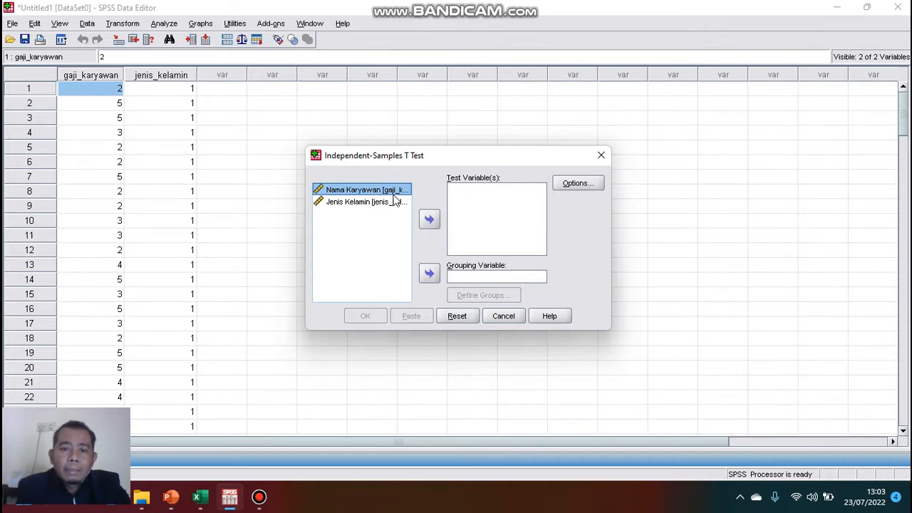
{"action": "left_click", "coordinate": [430, 221]}
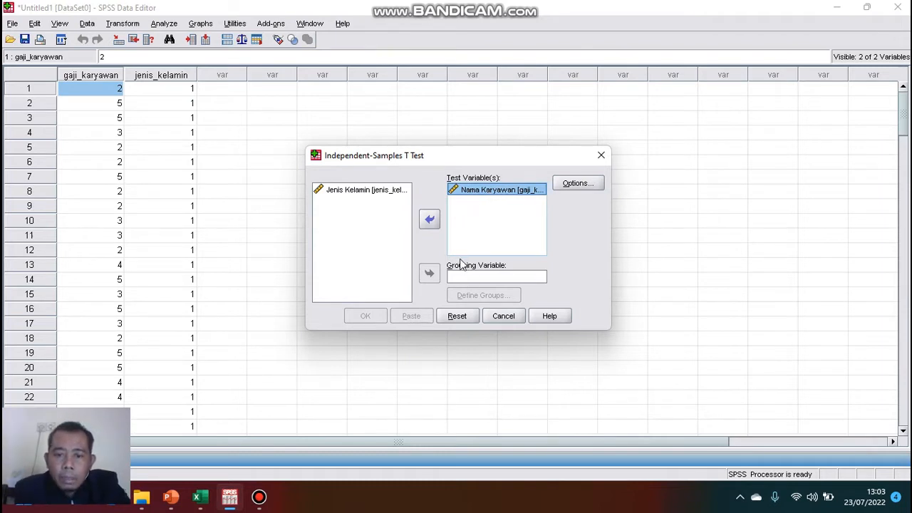
{"action": "left_click", "coordinate": [375, 191]}
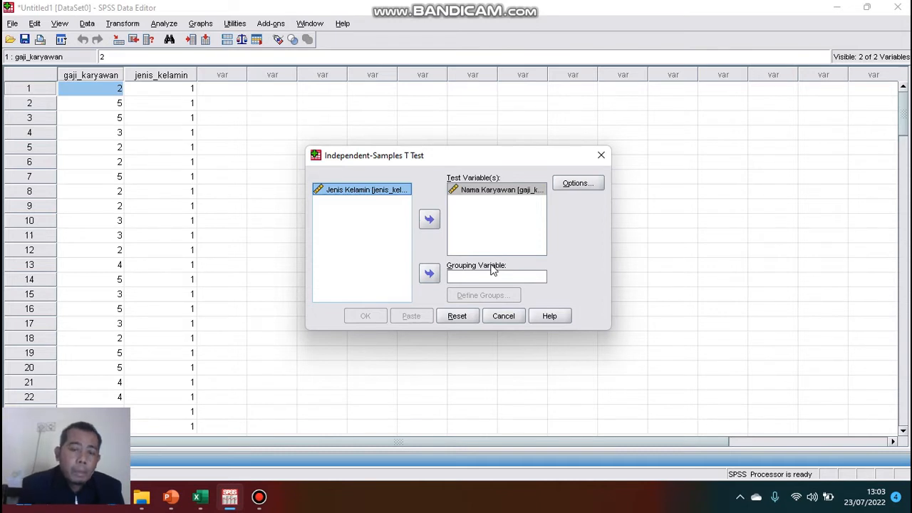
{"action": "left_click", "coordinate": [430, 275]}
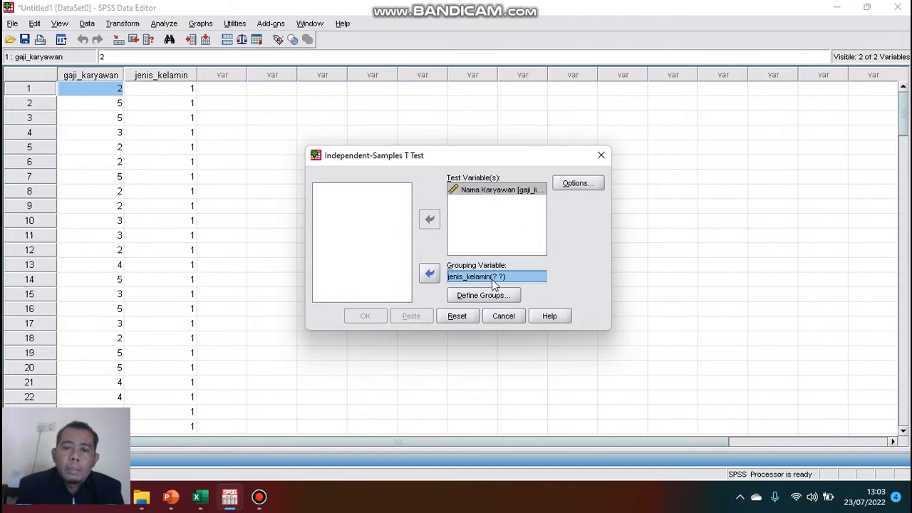
Keep the default t-test options, define groups 1 and 2 for jenis_kelamin, and run the independent-samples t-test.
{"action": "left_click", "coordinate": [579, 184]}
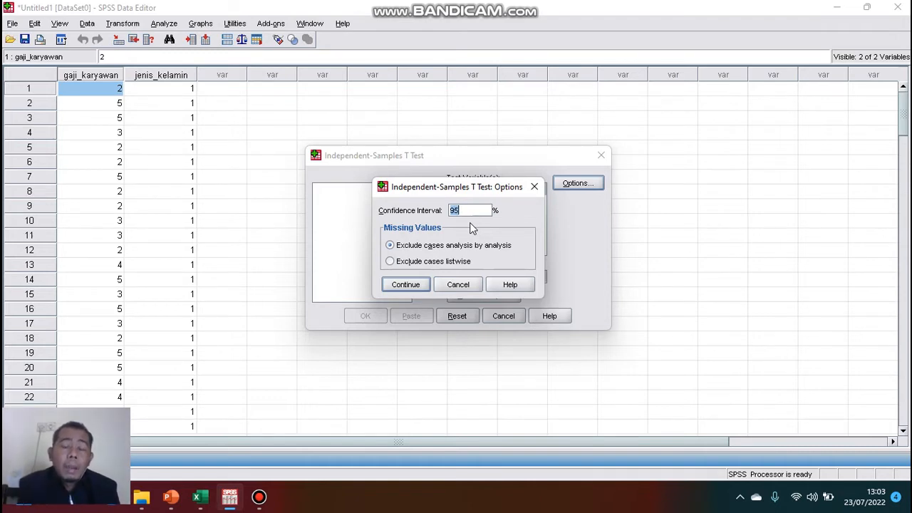
{"action": "left_click", "coordinate": [401, 285]}
{"action": "left_click", "coordinate": [481, 298]}
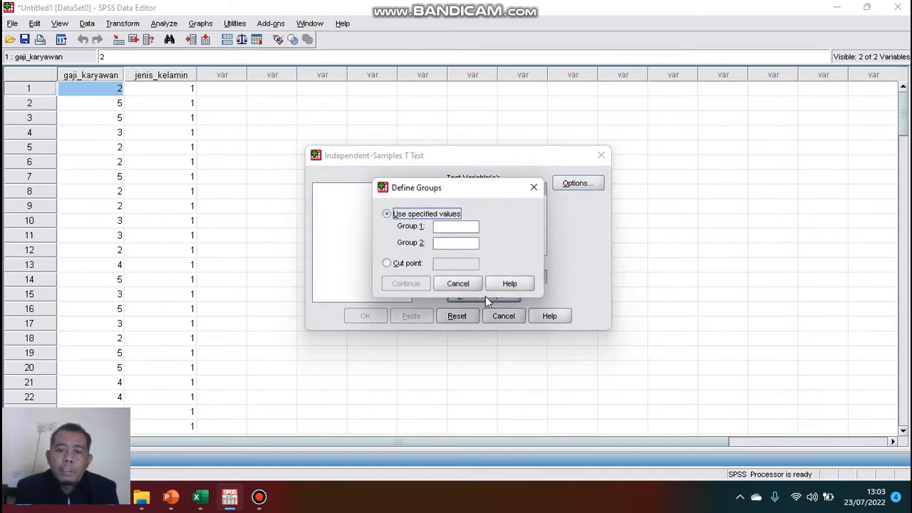
{"action": "left_click", "coordinate": [458, 228]}
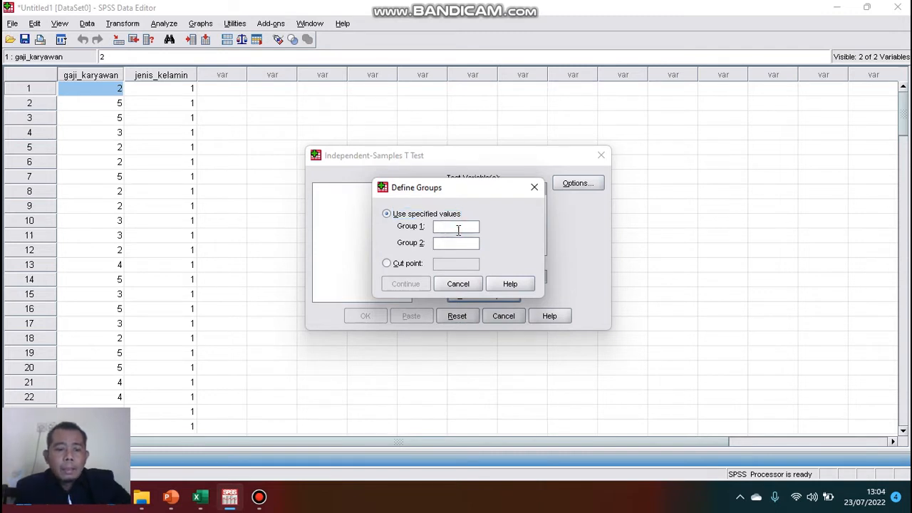
{"action": "type", "text": "1"}
{"action": "left_click", "coordinate": [456, 244]}
{"action": "type", "text": "2"}
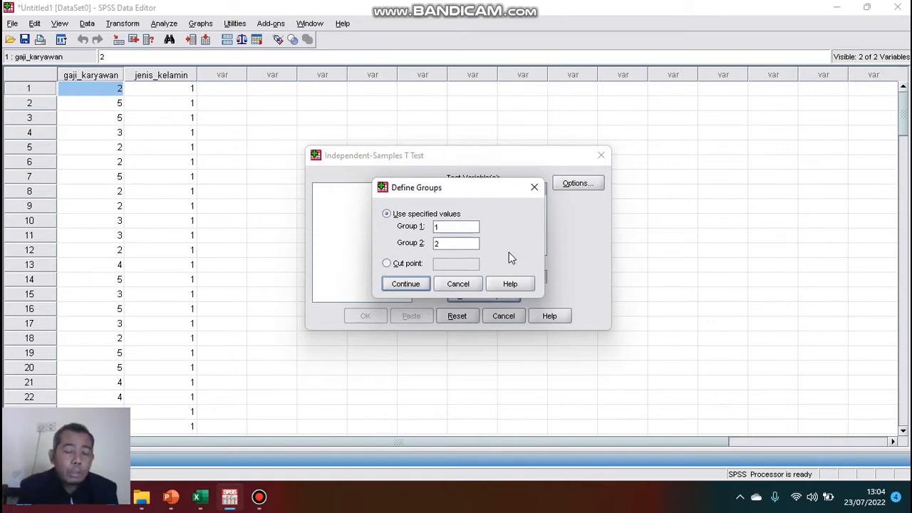
{"action": "left_click", "coordinate": [405, 284]}
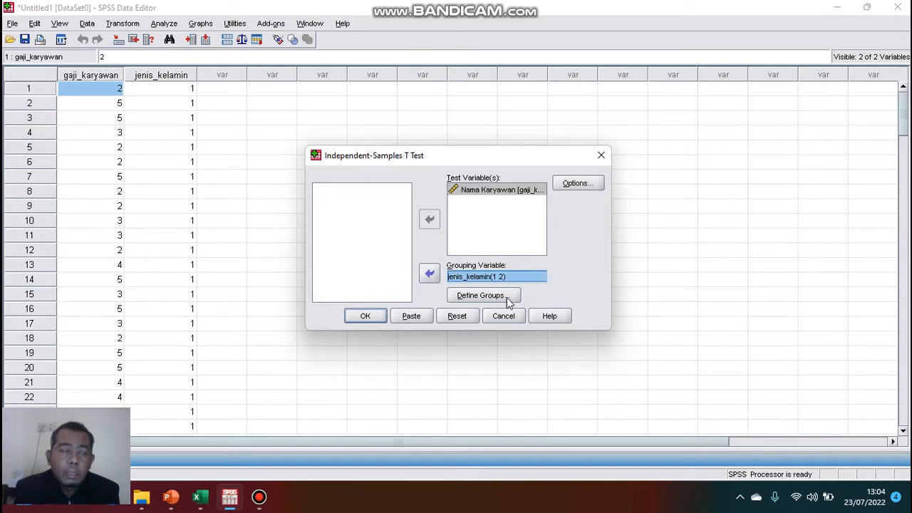
{"action": "left_click", "coordinate": [366, 316]}
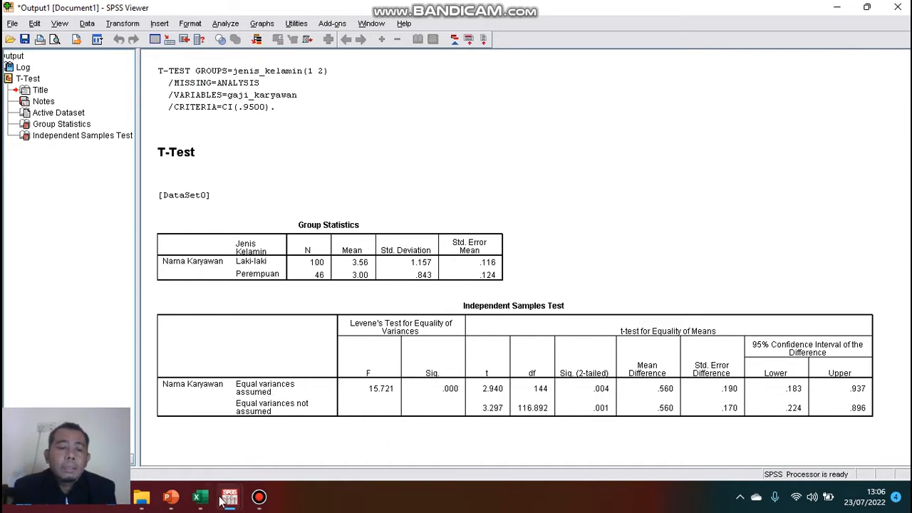
Switch to the presentation, open the 'Hasil Perhitungan dengan SPSS' slide, and select the placeholder after t hitung.
{"action": "left_click", "coordinate": [174, 500]}
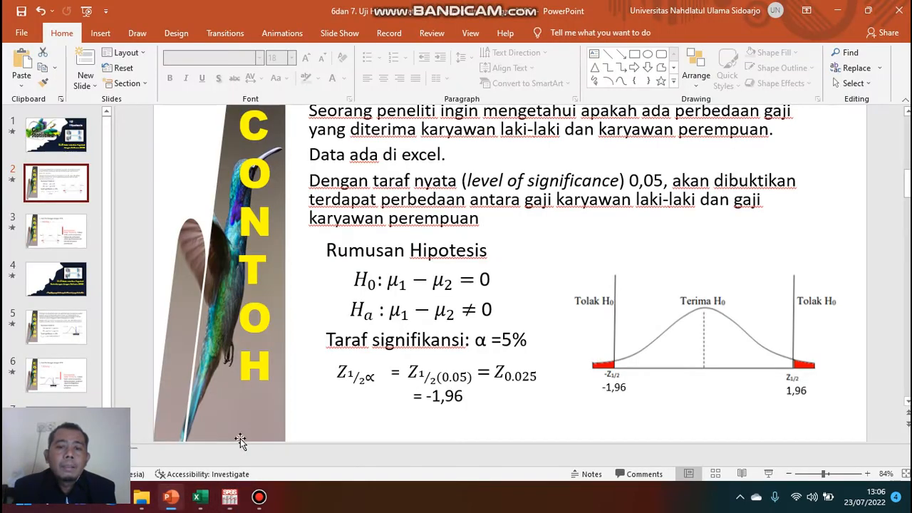
{"action": "left_click", "coordinate": [87, 249]}
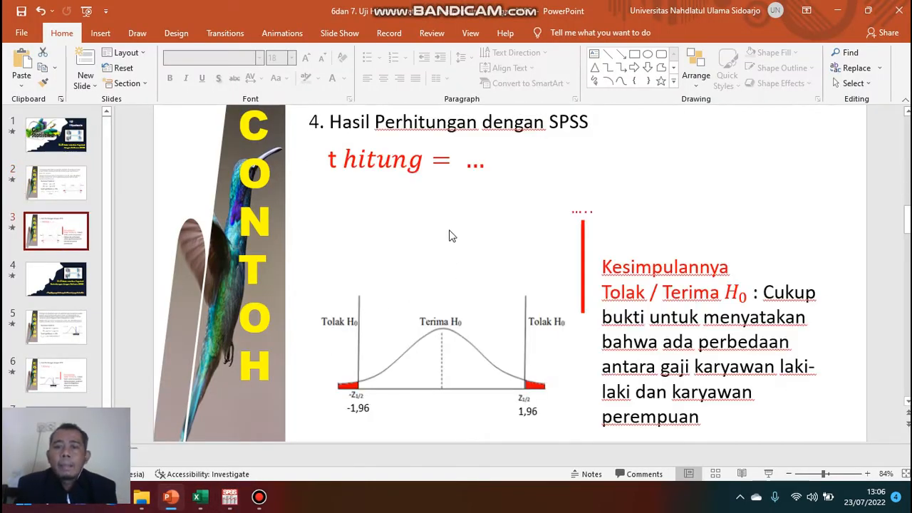
{"action": "left_click", "coordinate": [490, 165]}
{"action": "double_click", "coordinate": [476, 165]}
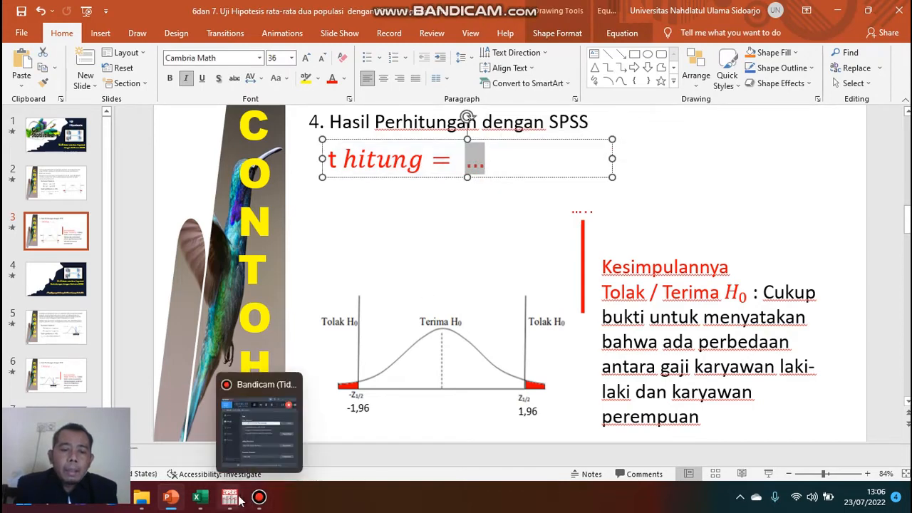
Consult the t value in the SPSS output and return to the slide.
{"action": "mouse_move", "coordinate": [229, 496]}
{"action": "left_click", "coordinate": [272, 450]}
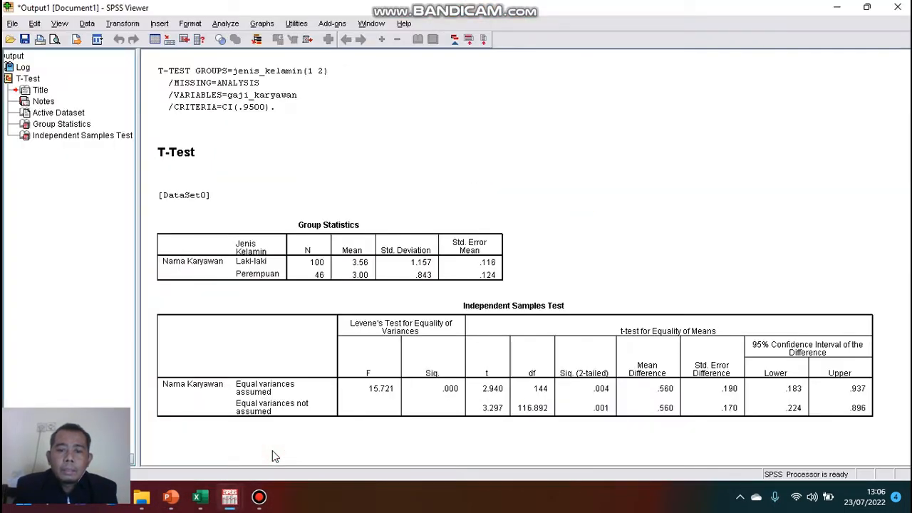
{"action": "left_click", "coordinate": [171, 496]}
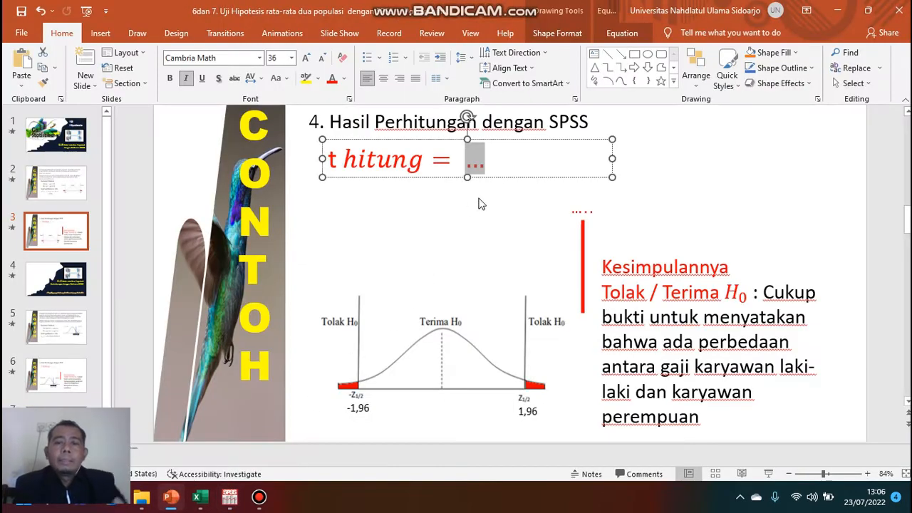
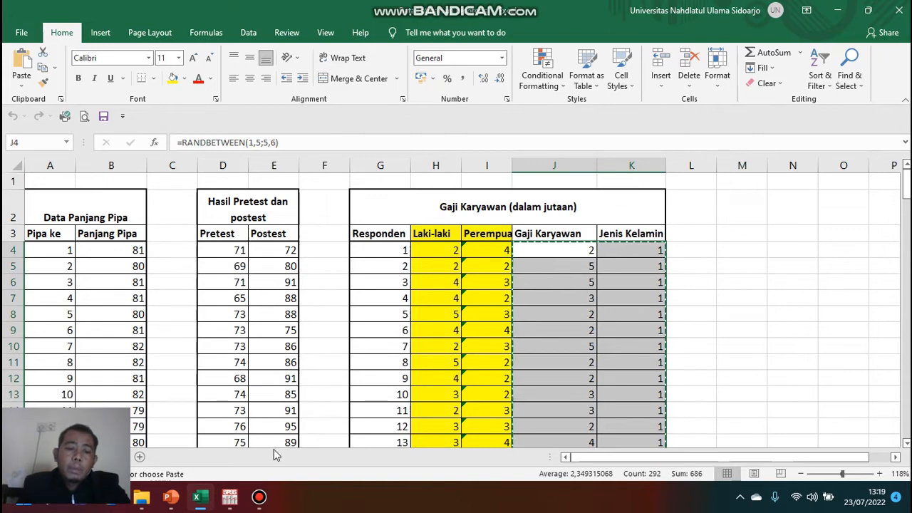
Switch to SPSS and create a new empty data set.
{"action": "mouse_move", "coordinate": [230, 498]}
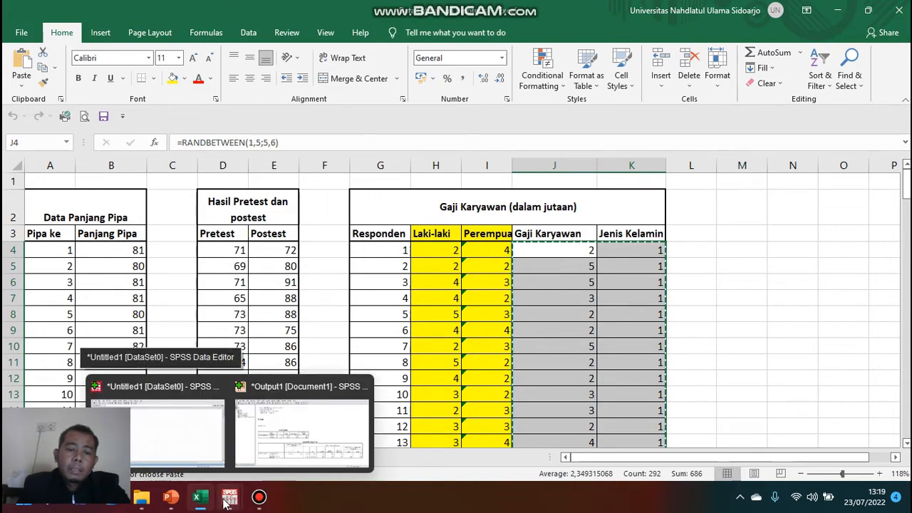
{"action": "left_click", "coordinate": [231, 496]}
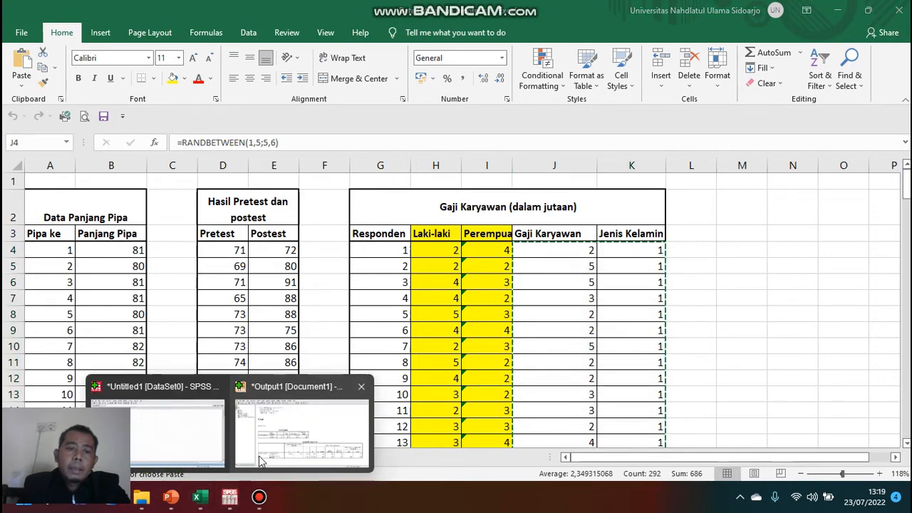
{"action": "left_click", "coordinate": [362, 388]}
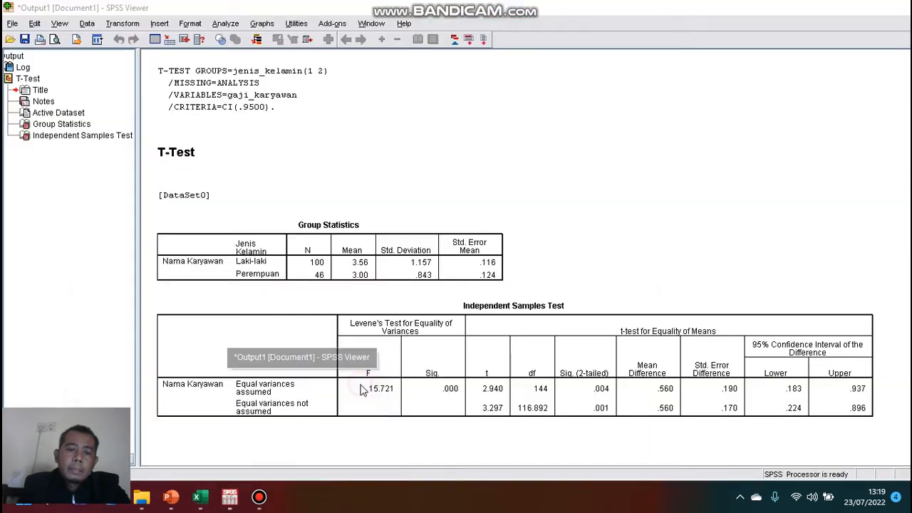
{"action": "left_click", "coordinate": [463, 266]}
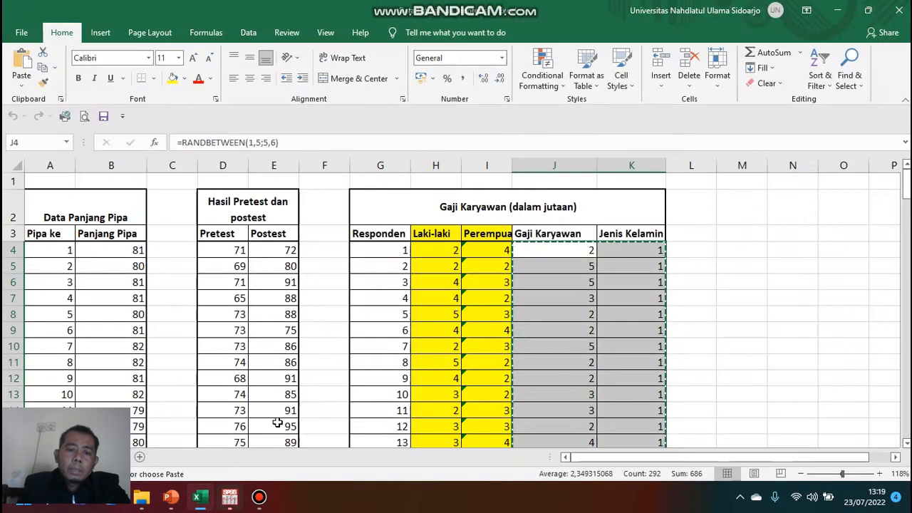
{"action": "left_click", "coordinate": [230, 497]}
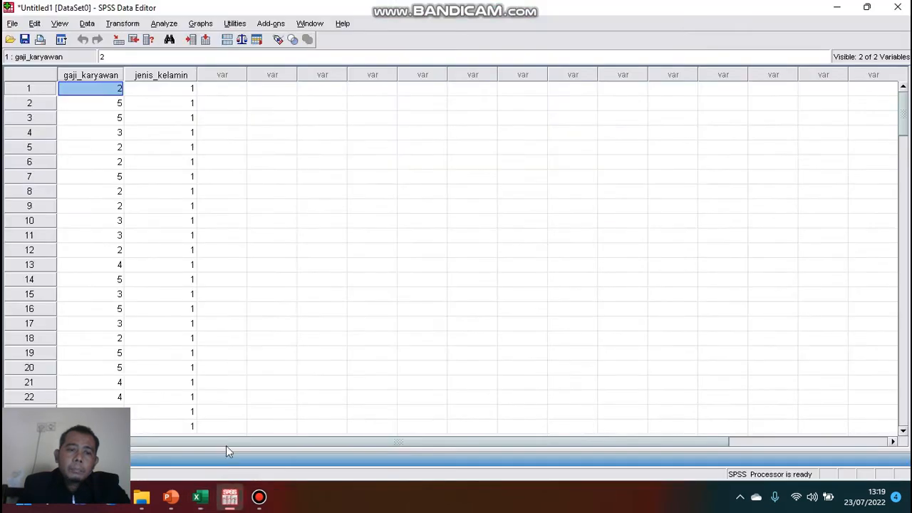
{"action": "left_click", "coordinate": [12, 23]}
{"action": "mouse_move", "coordinate": [137, 44]}
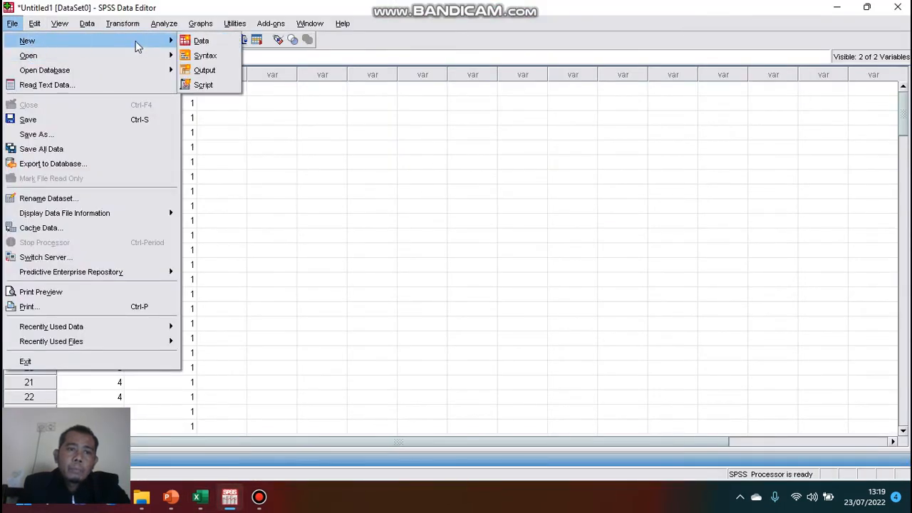
{"action": "left_click", "coordinate": [200, 40]}
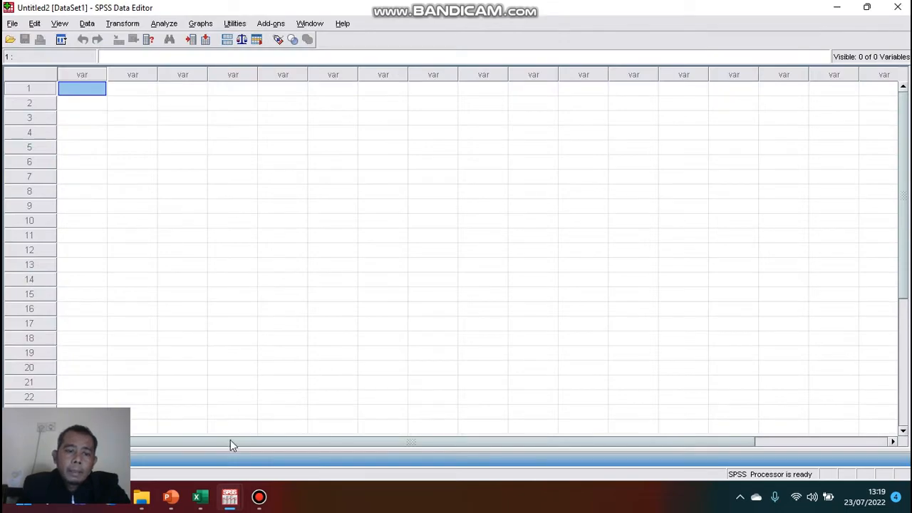
Copy the Pretest and Postest values from the spreadsheet and paste them into the new SPSS data set.
{"action": "left_click", "coordinate": [200, 497]}
{"action": "left_click_drag", "start_coordinate": [227, 243], "coordinate": [265, 402]}
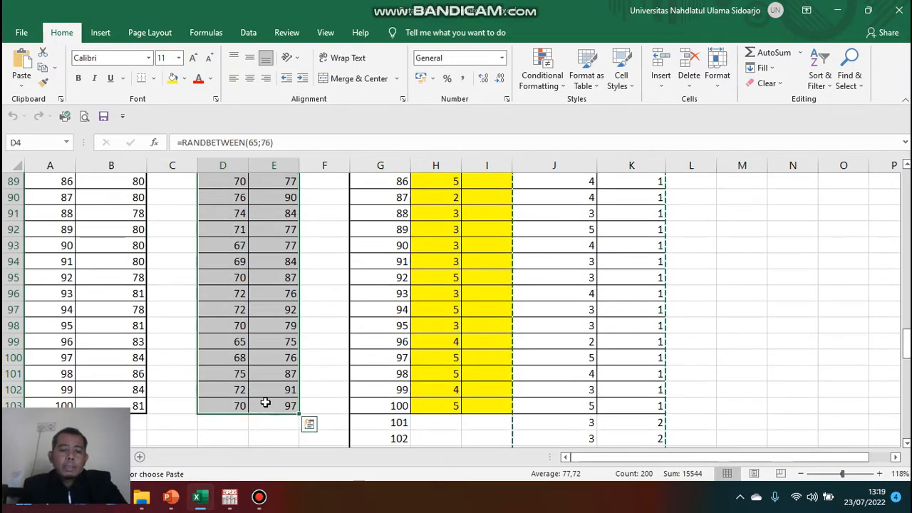
{"action": "key", "text": "ctrl+c"}
{"action": "mouse_move", "coordinate": [235, 501]}
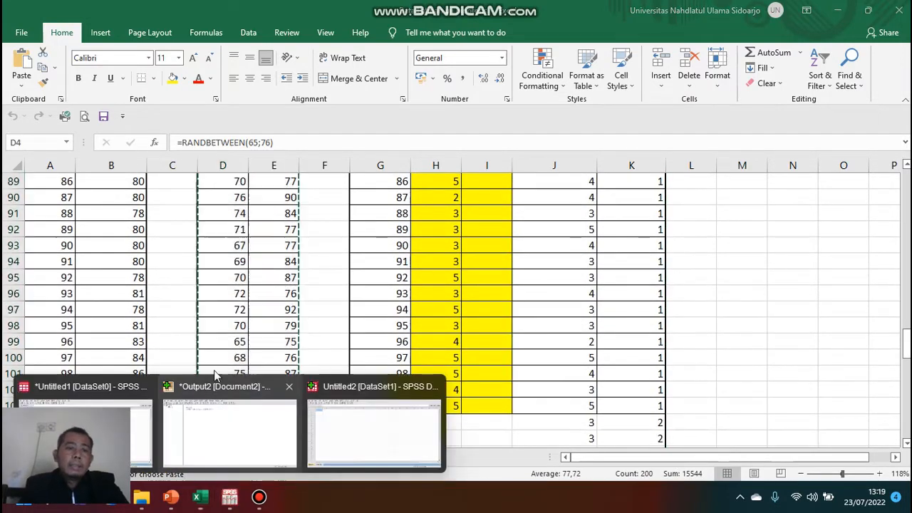
{"action": "left_click", "coordinate": [352, 427]}
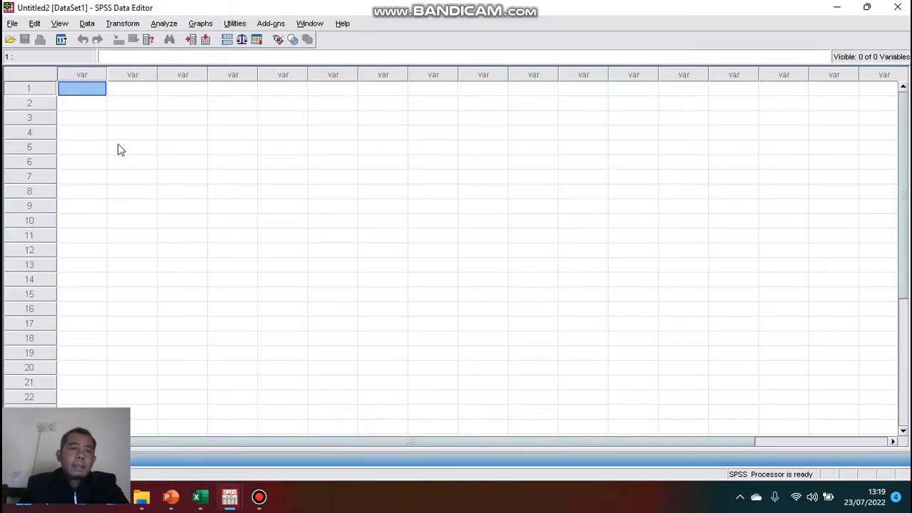
{"action": "left_click", "coordinate": [89, 89]}
{"action": "key", "text": "ctrl+v"}
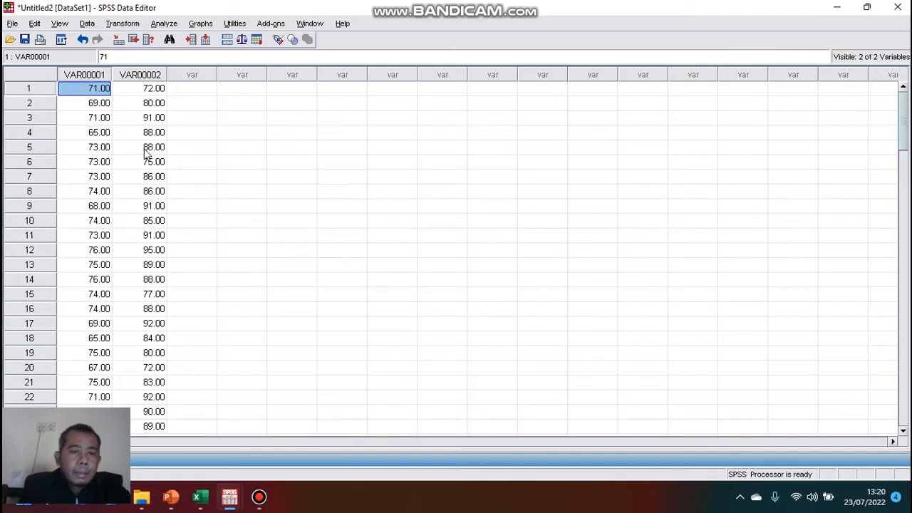
In Variable View, rename the two variables to Pretes and Postes.
{"action": "left_click", "coordinate": [866, 7]}
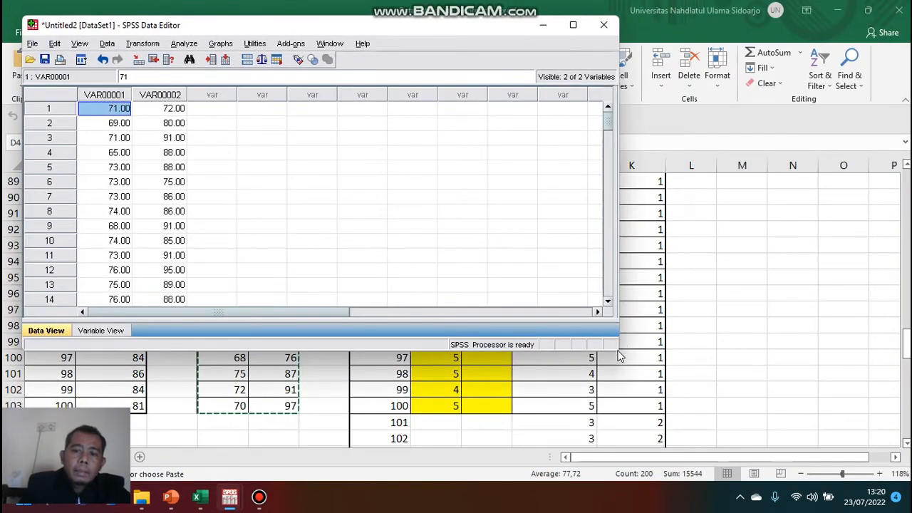
{"action": "left_click", "coordinate": [116, 331]}
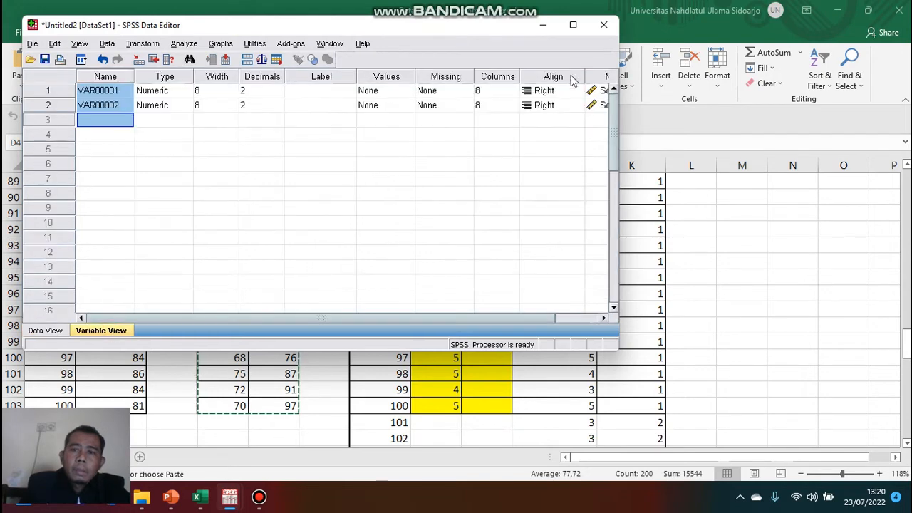
{"action": "left_click", "coordinate": [574, 25]}
{"action": "left_click", "coordinate": [92, 70]}
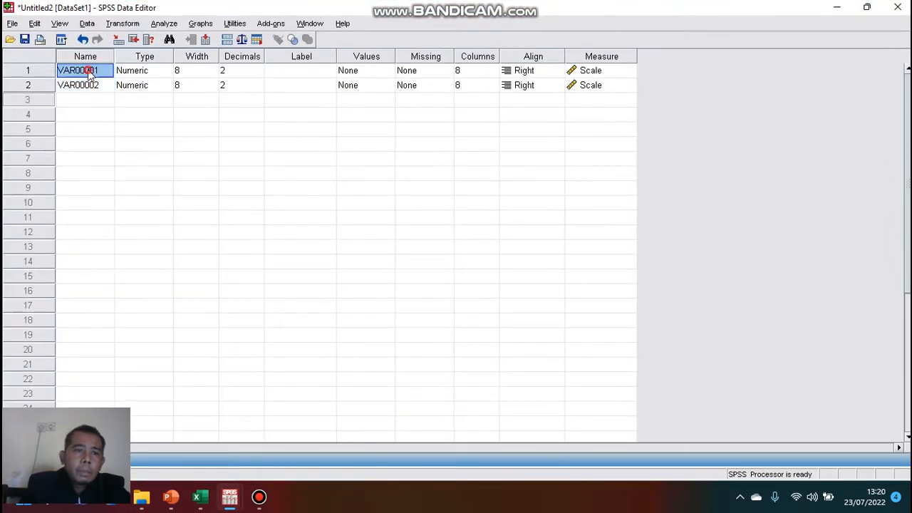
{"action": "left_click", "coordinate": [98, 69]}
{"action": "left_click_drag", "start_coordinate": [100, 71], "coordinate": [46, 74]}
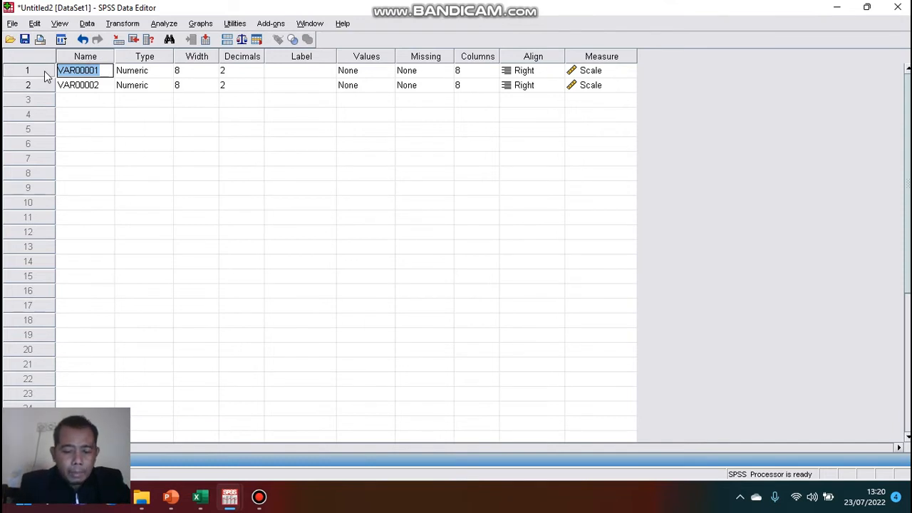
{"action": "type", "text": "Pretes"}
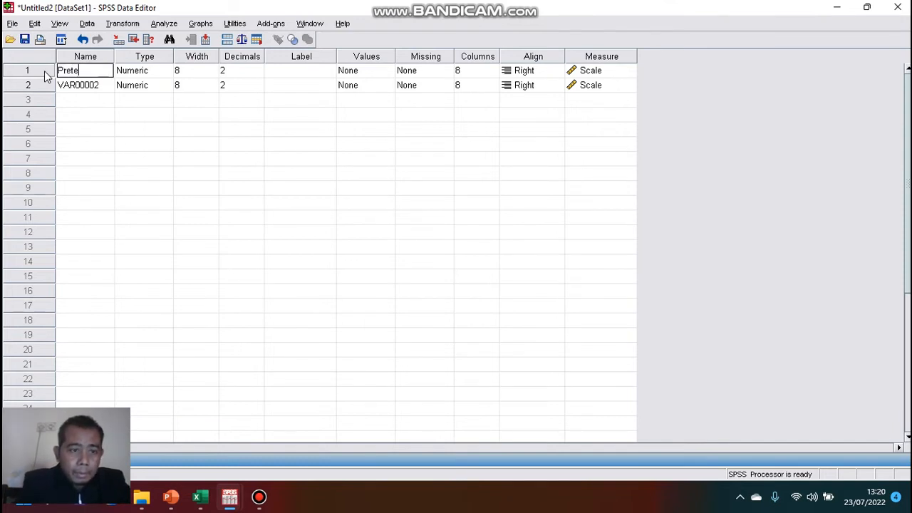
{"action": "left_click", "coordinate": [101, 87]}
{"action": "left_click", "coordinate": [104, 85]}
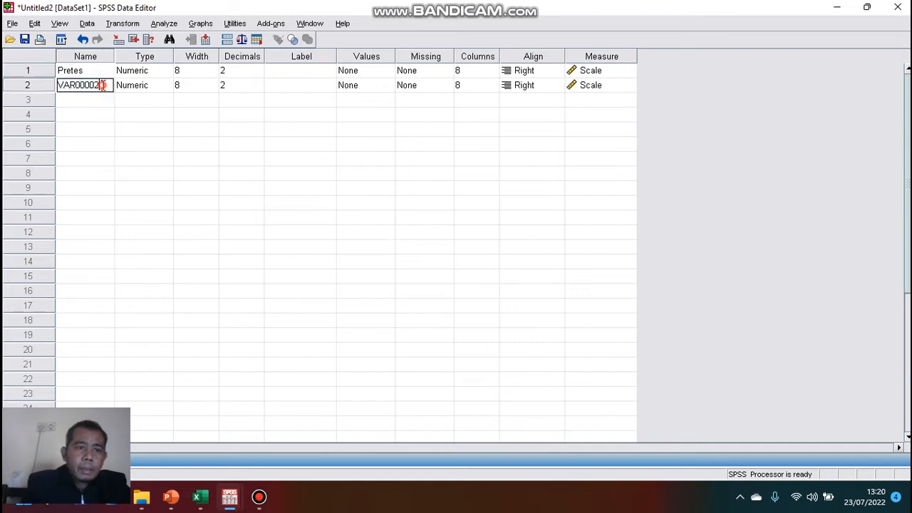
{"action": "double_click", "coordinate": [104, 85]}
{"action": "type", "text": "Postes"}
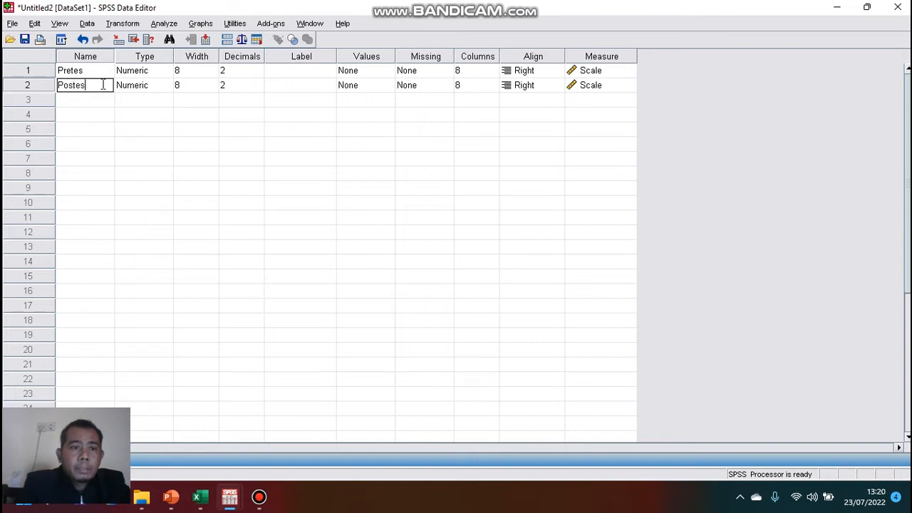
Set the decimals of both Pretes and Postes to 0.
{"action": "left_click", "coordinate": [246, 72]}
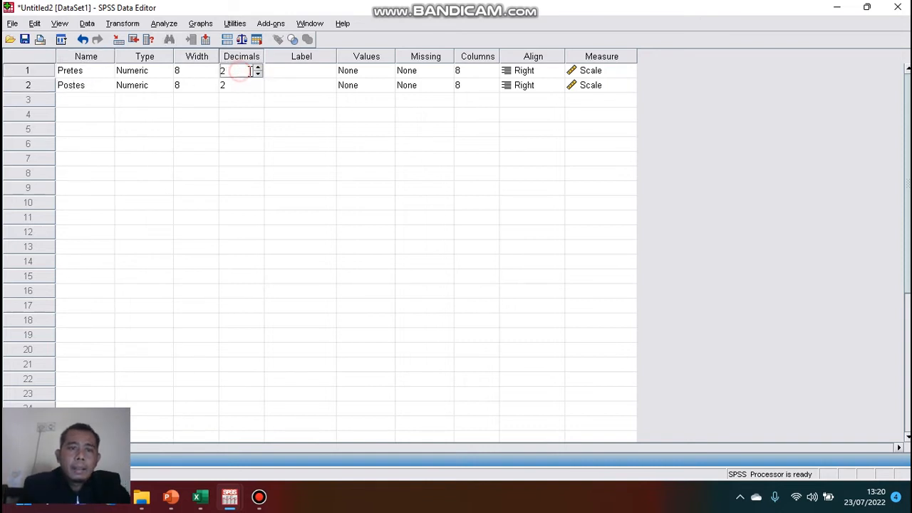
{"action": "left_click", "coordinate": [257, 74]}
{"action": "left_click", "coordinate": [257, 74]}
{"action": "left_click", "coordinate": [255, 85]}
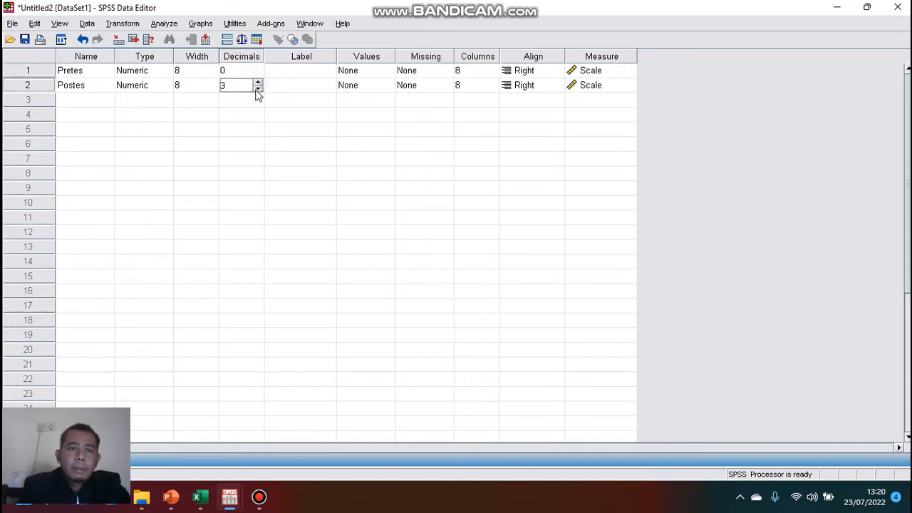
{"action": "left_click", "coordinate": [258, 88]}
{"action": "left_click", "coordinate": [258, 89]}
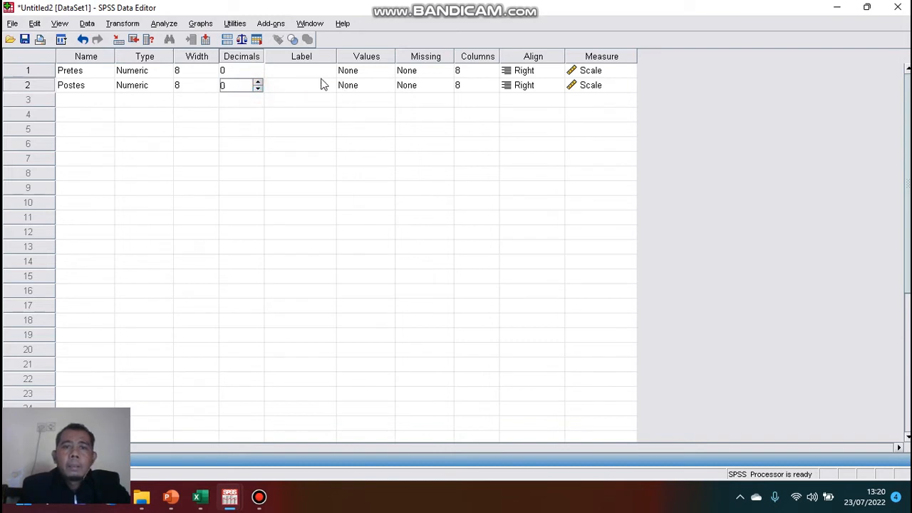
Label the variables Nilai Pretes and Nilai Postes.
{"action": "left_click", "coordinate": [308, 72]}
{"action": "type", "text": "N"}
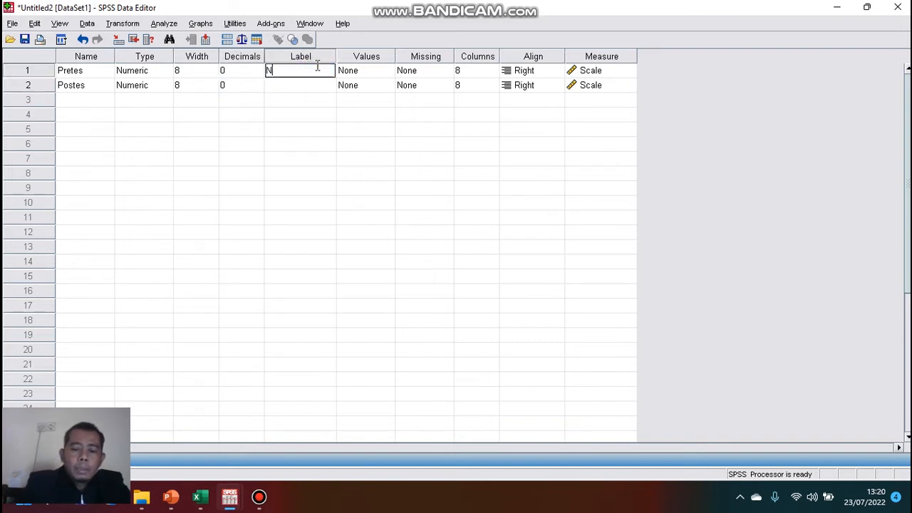
{"action": "type", "text": "ilai Pre"}
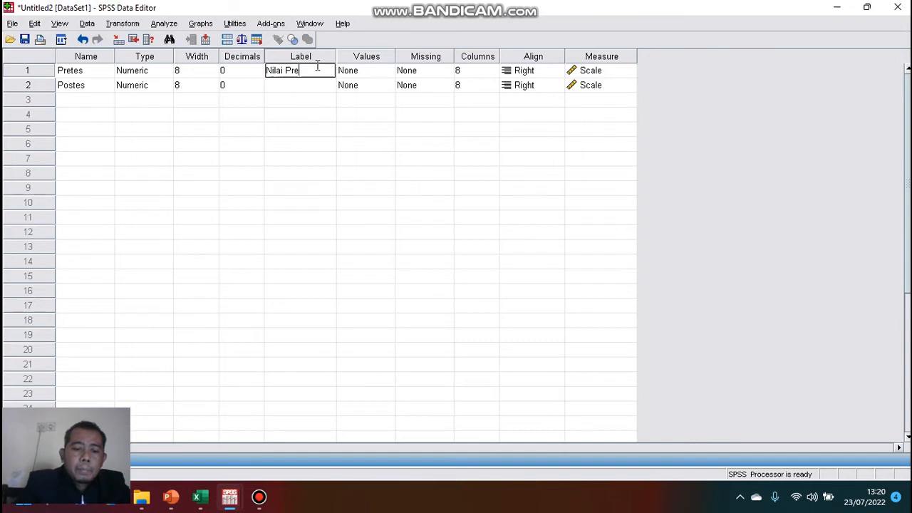
{"action": "type", "text": "tes"}
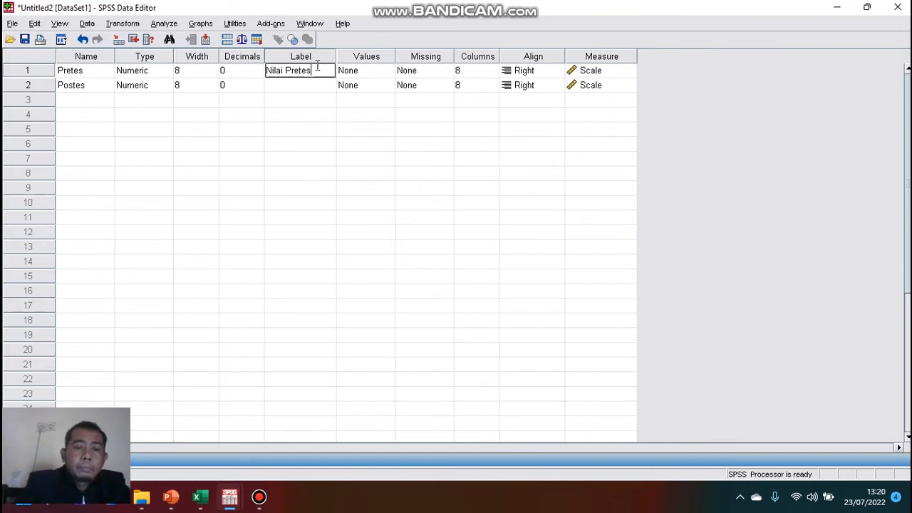
{"action": "left_click", "coordinate": [306, 87]}
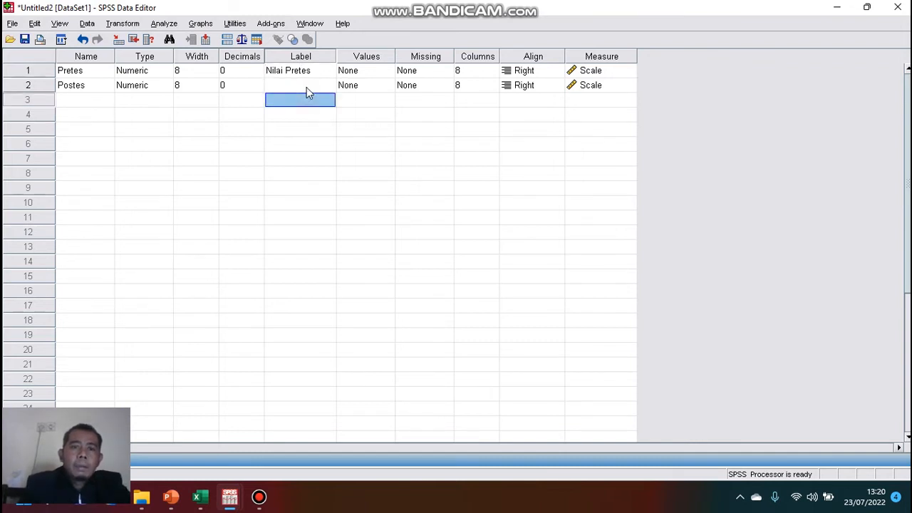
{"action": "left_click", "coordinate": [307, 86]}
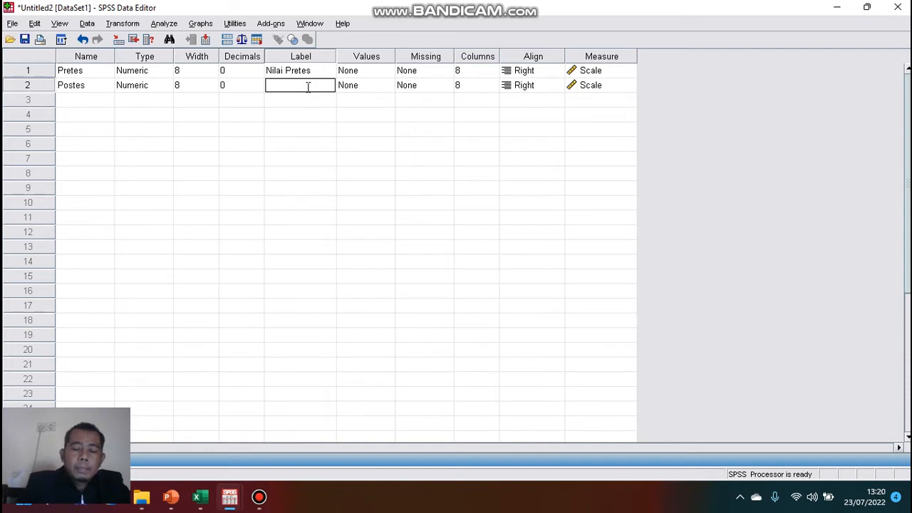
{"action": "type", "text": "Nilai"}
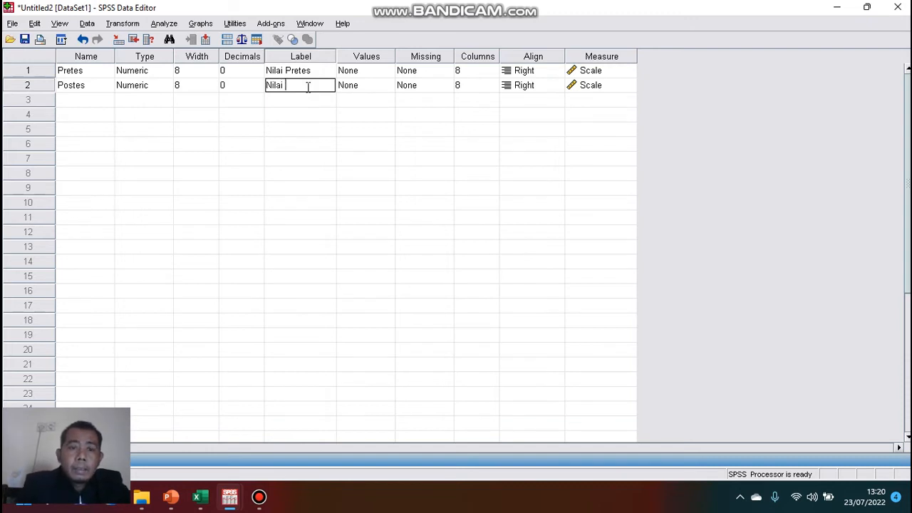
{"action": "type", "text": " Postes"}
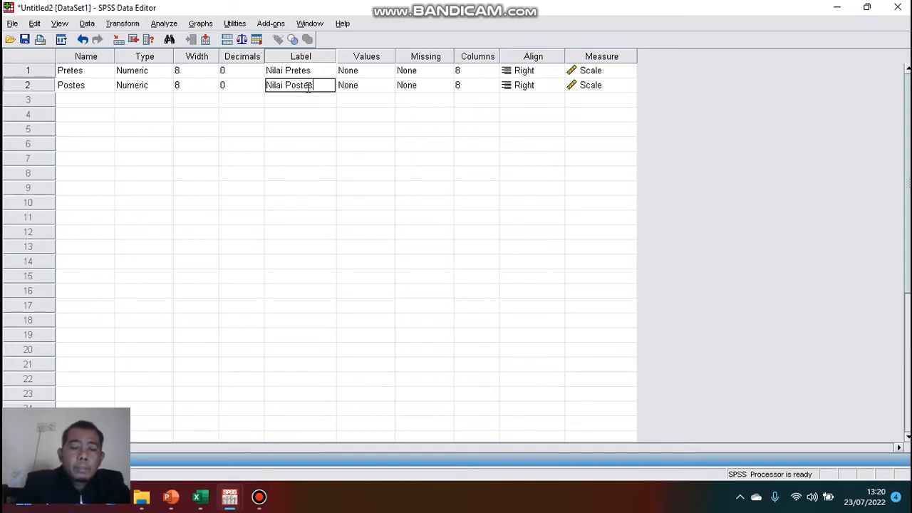
{"action": "left_click", "coordinate": [245, 147]}
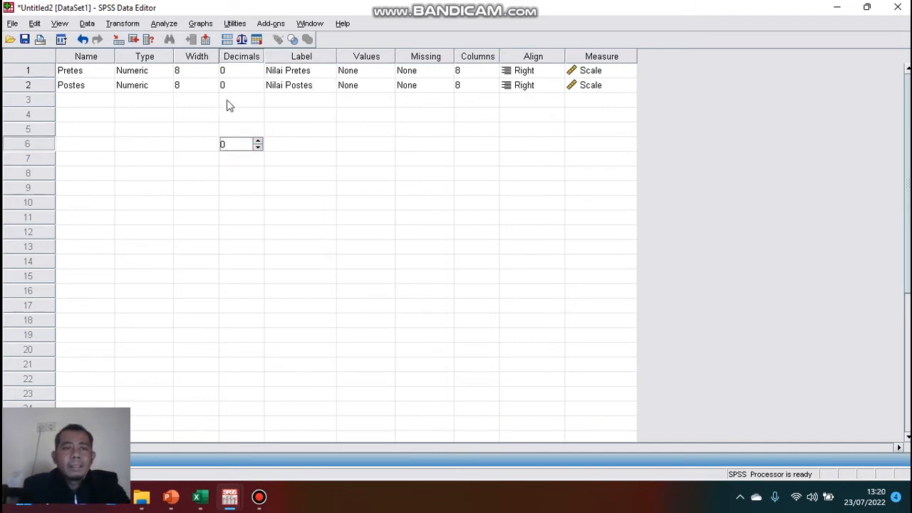
Open the Paired-Samples T Test dialog and pair Nilai Postes with Nilai Pretes.
{"action": "left_click", "coordinate": [868, 8]}
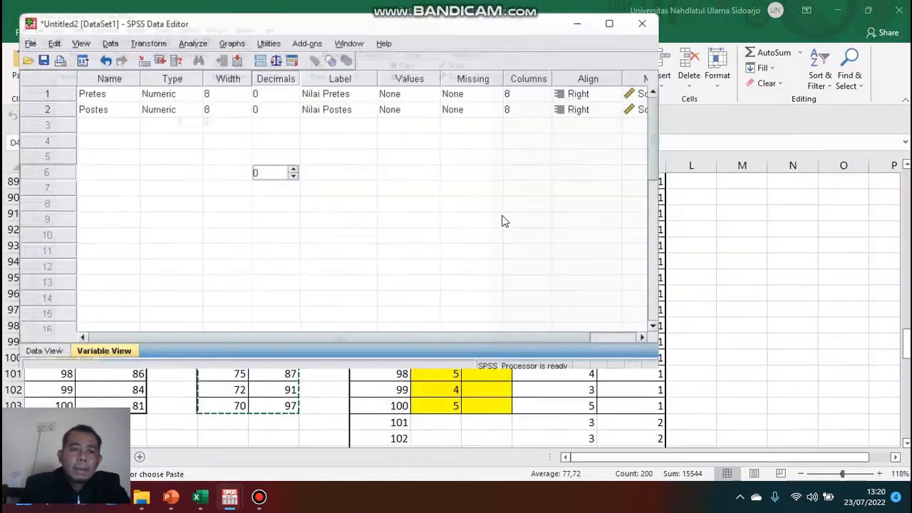
{"action": "left_click", "coordinate": [52, 330]}
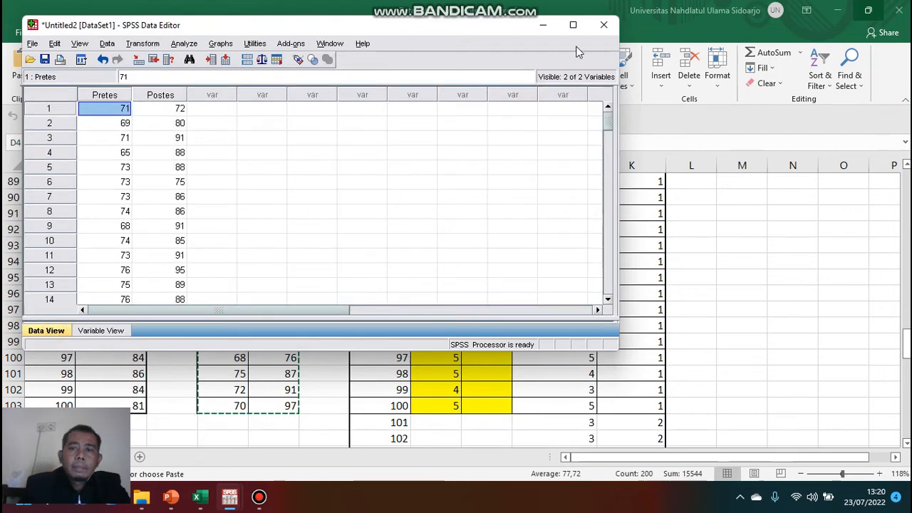
{"action": "left_click", "coordinate": [574, 26]}
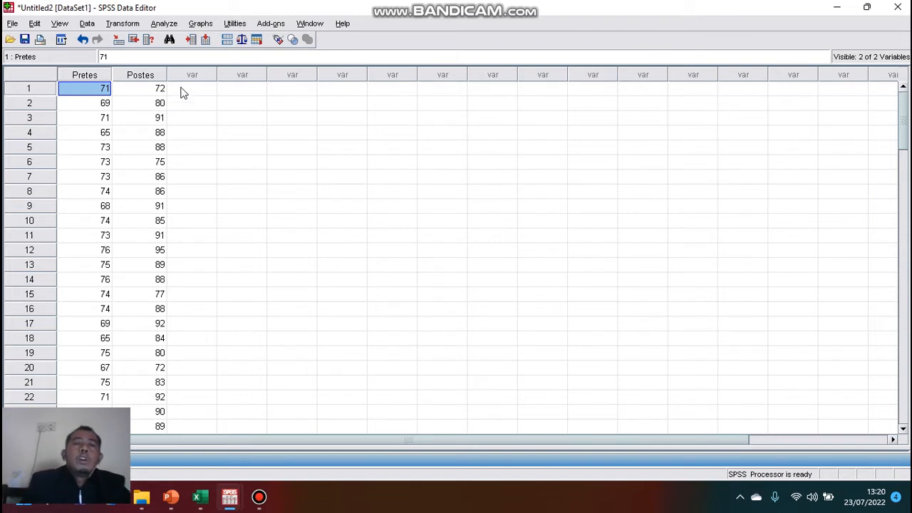
{"action": "left_click", "coordinate": [173, 25]}
{"action": "mouse_move", "coordinate": [217, 88]}
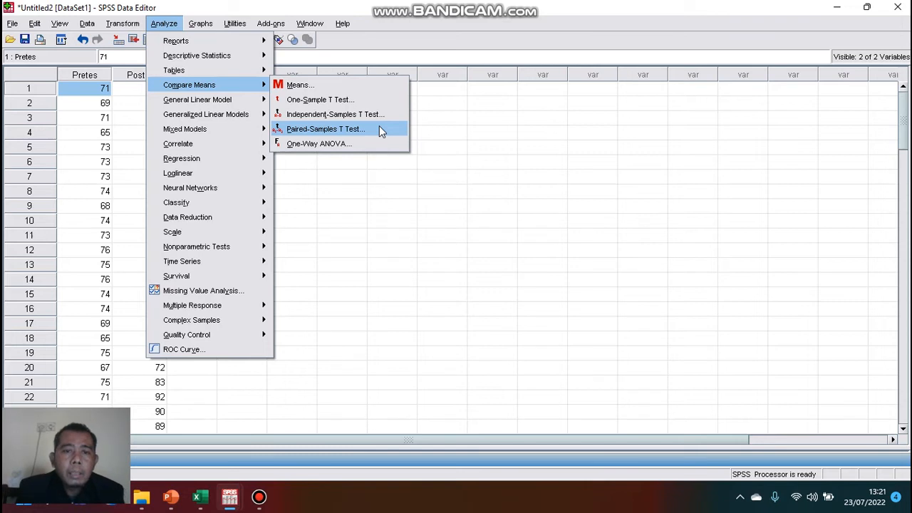
{"action": "left_click", "coordinate": [343, 134]}
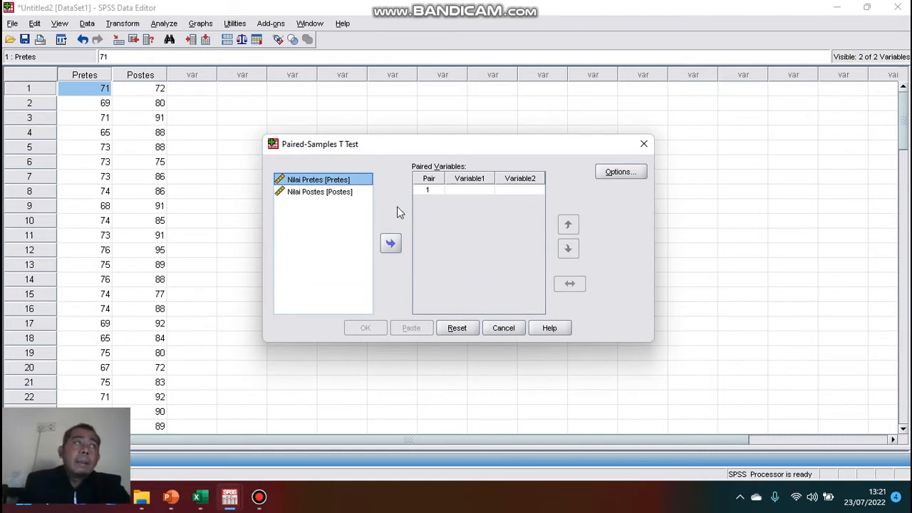
{"action": "left_click", "coordinate": [332, 193]}
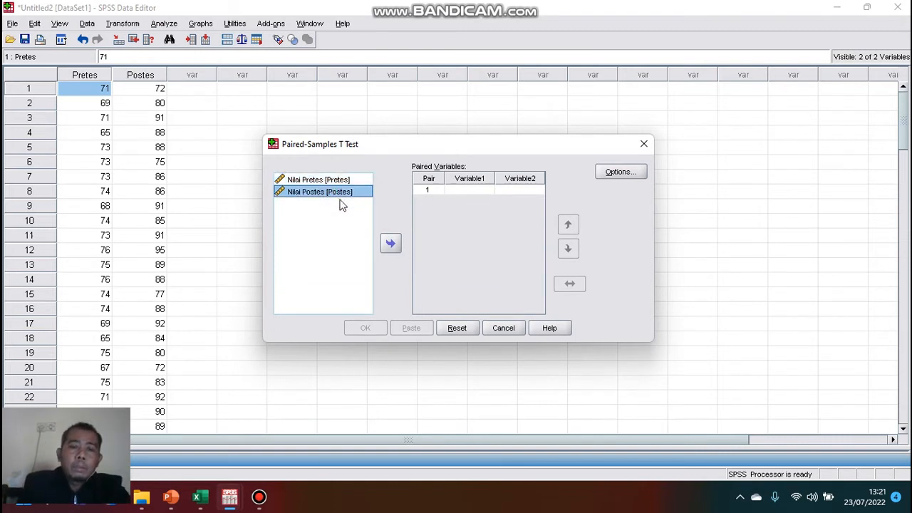
{"action": "left_click", "coordinate": [390, 243]}
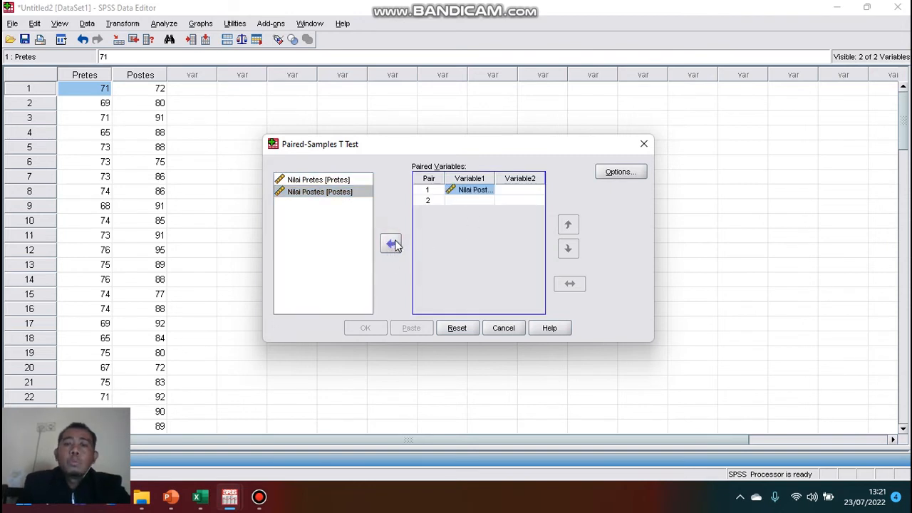
{"action": "left_click", "coordinate": [337, 180]}
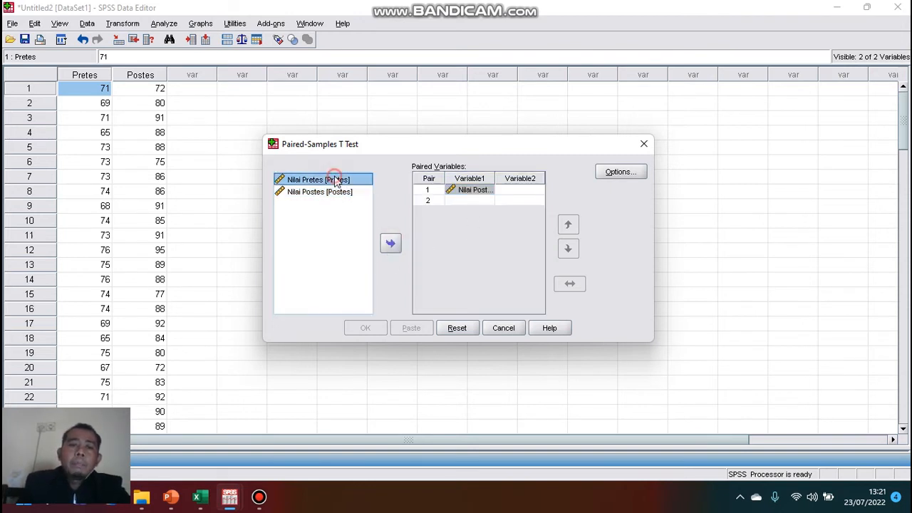
{"action": "left_click", "coordinate": [390, 244]}
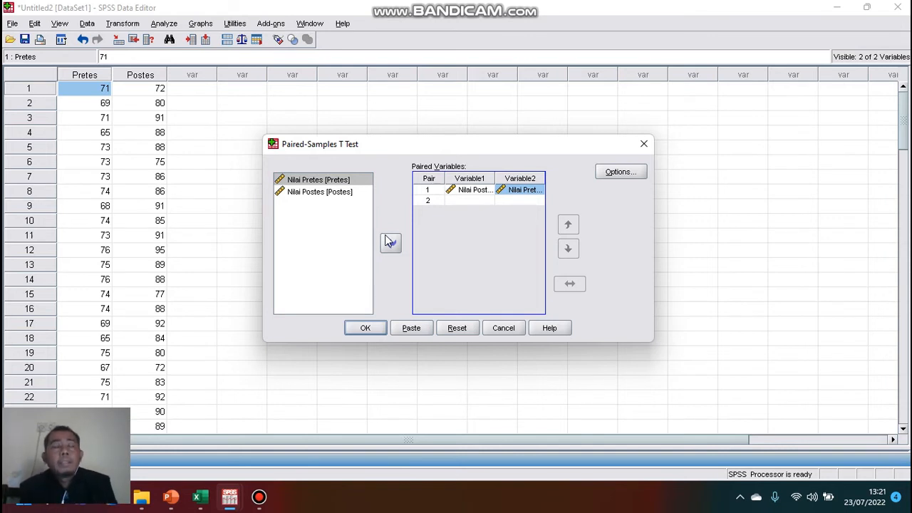
Keep the 95% confidence interval in the options and run the paired-samples t test.
{"action": "left_click", "coordinate": [618, 173]}
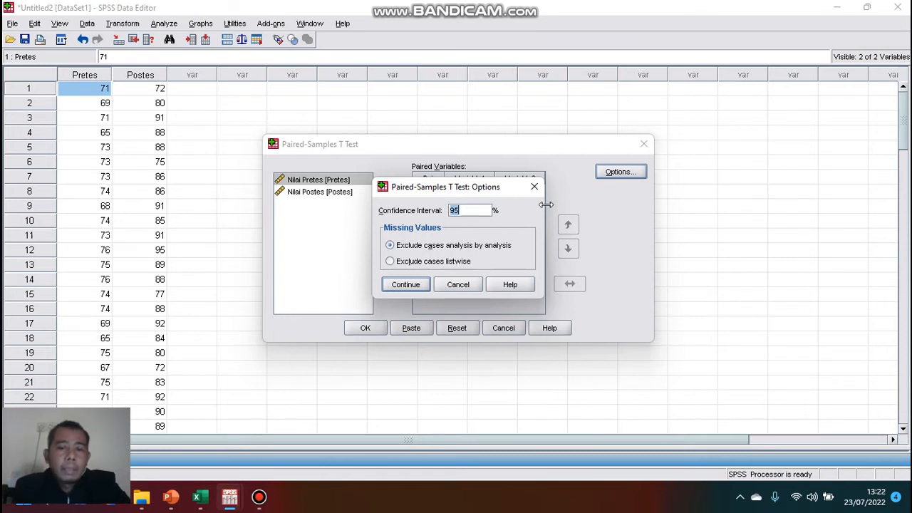
{"action": "left_click", "coordinate": [405, 284]}
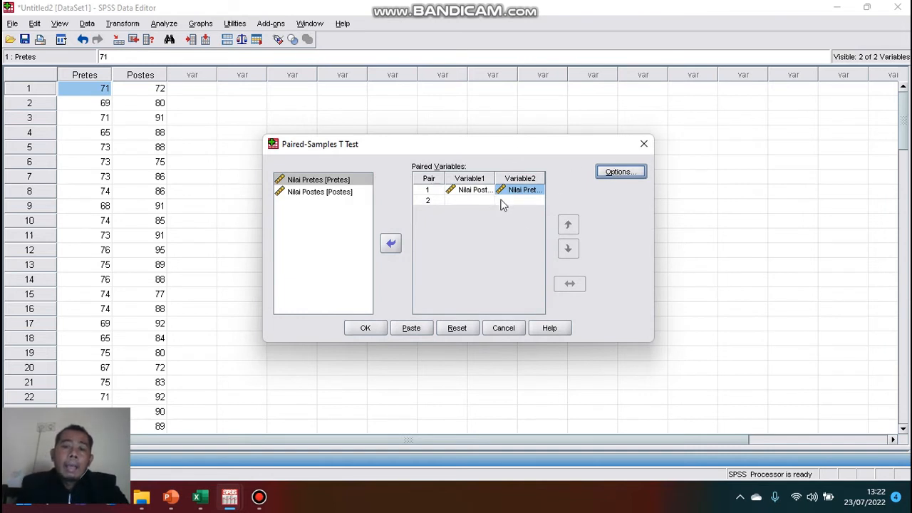
{"action": "left_click", "coordinate": [365, 328]}
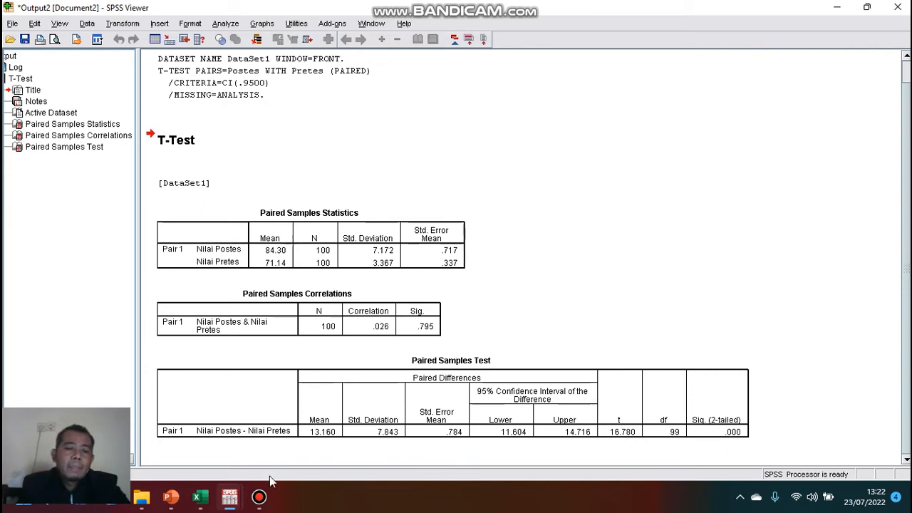
On slide 6 of the presentation, start replacing the t hitung placeholder with 16.
{"action": "mouse_move", "coordinate": [174, 502]}
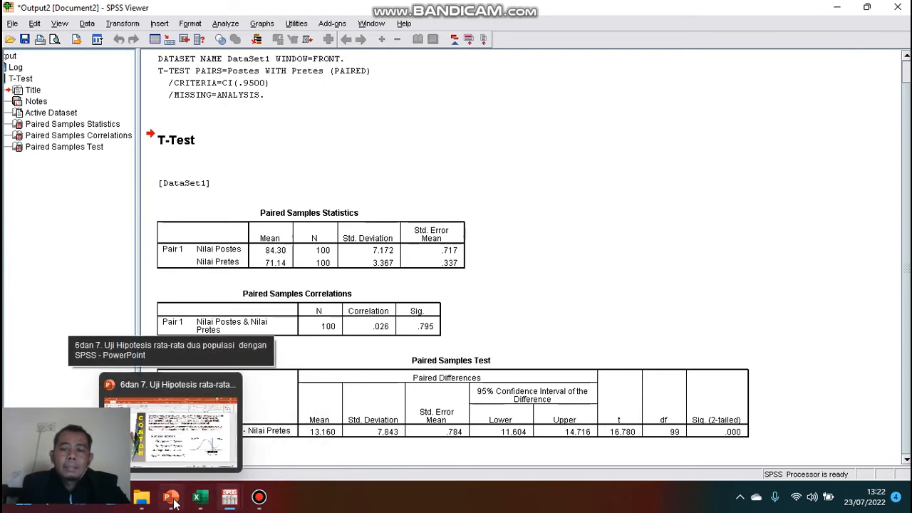
{"action": "left_click", "coordinate": [174, 502]}
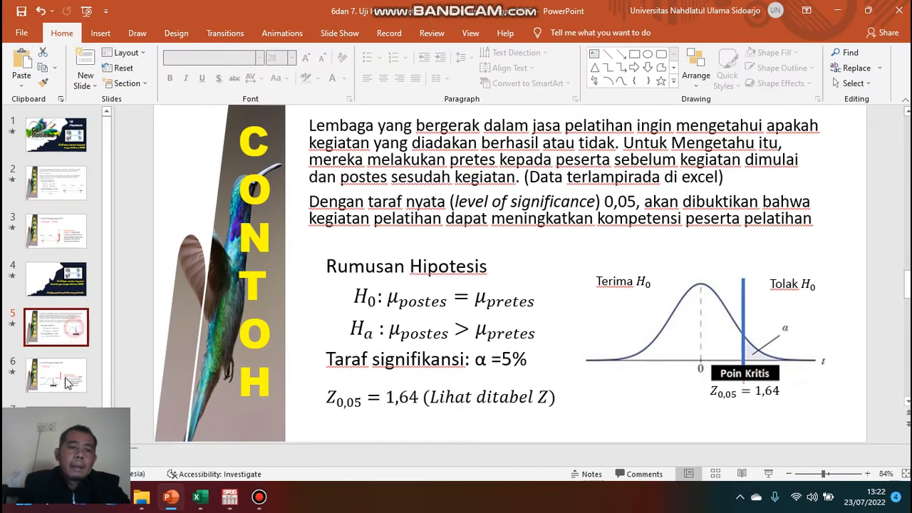
{"action": "left_click", "coordinate": [68, 383]}
{"action": "left_click", "coordinate": [474, 187]}
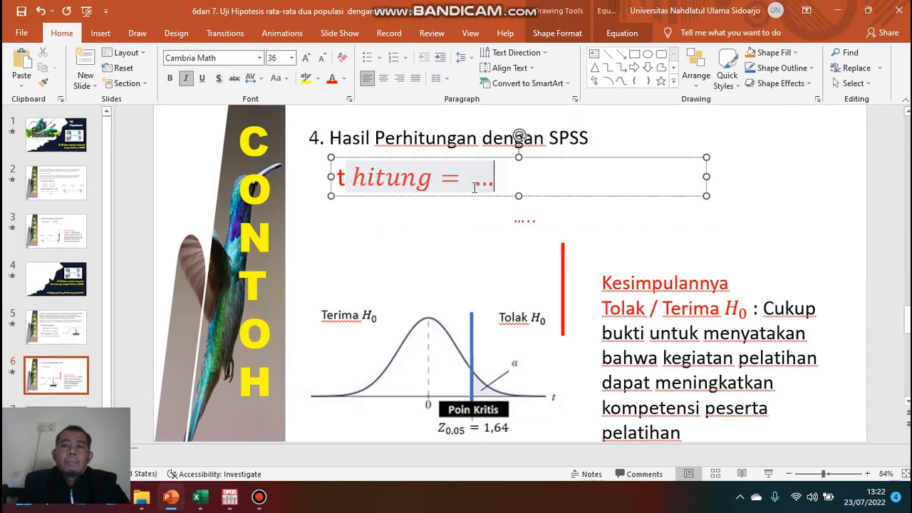
{"action": "double_click", "coordinate": [473, 187]}
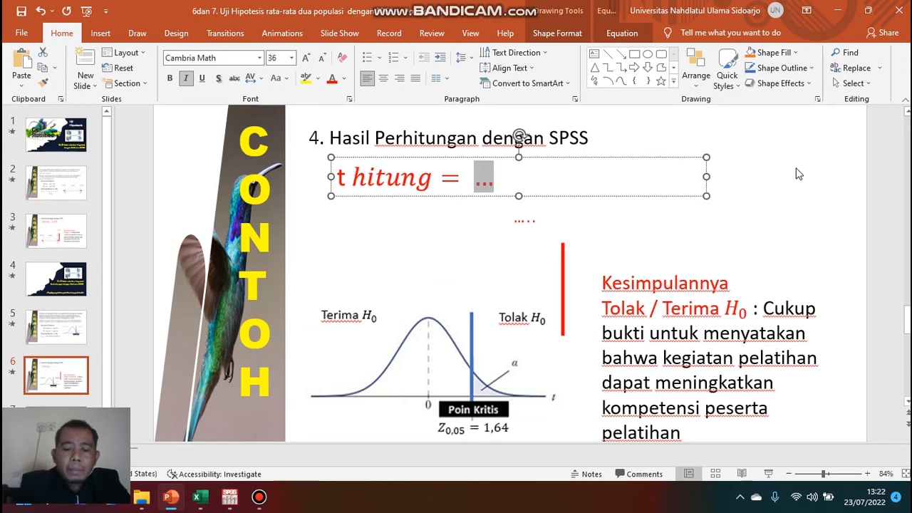
{"action": "type", "text": "6"}
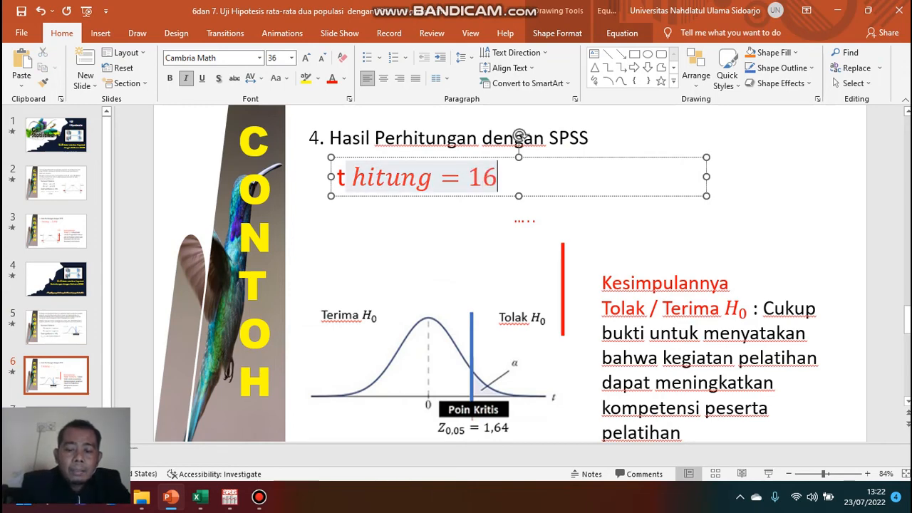
{"action": "type", "text": "."}
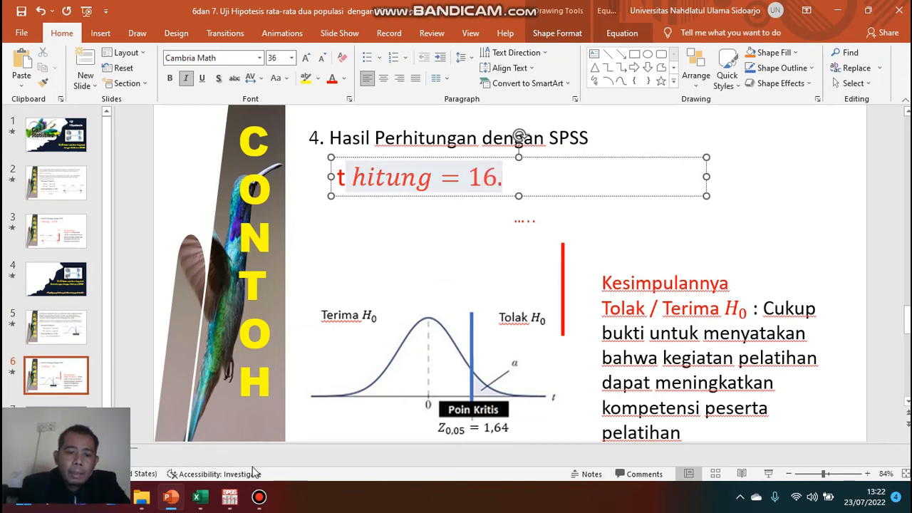
Check the t value in the SPSS paired samples output and complete t hitung as 16.780.
{"action": "mouse_move", "coordinate": [230, 497]}
{"action": "left_click", "coordinate": [336, 449]}
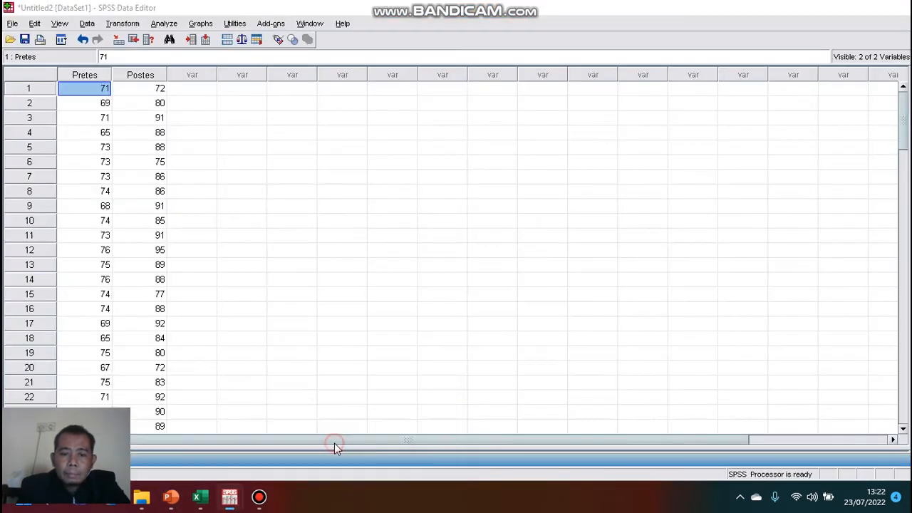
{"action": "left_click", "coordinate": [241, 442]}
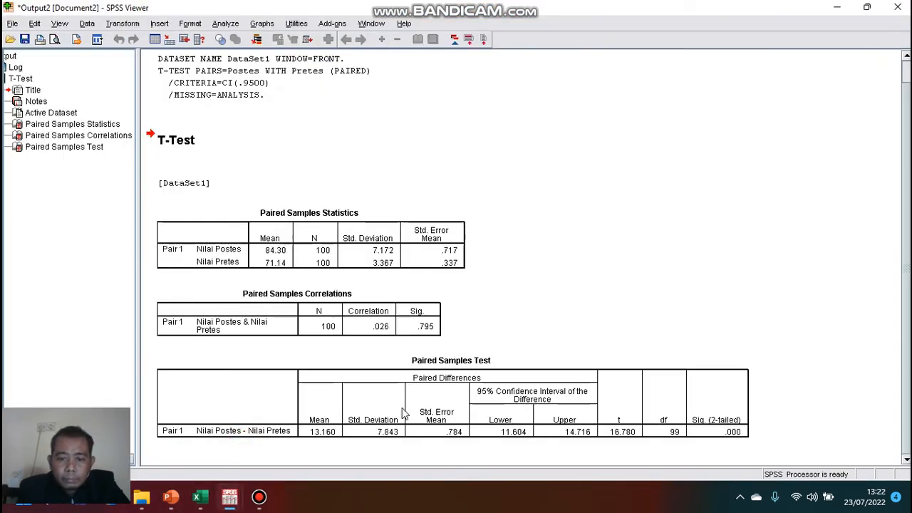
{"action": "left_click", "coordinate": [172, 498]}
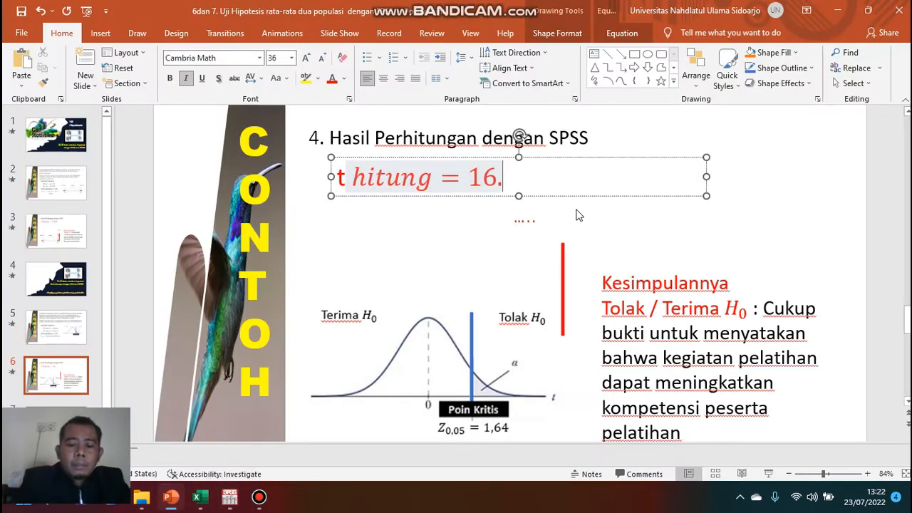
{"action": "type", "text": "780"}
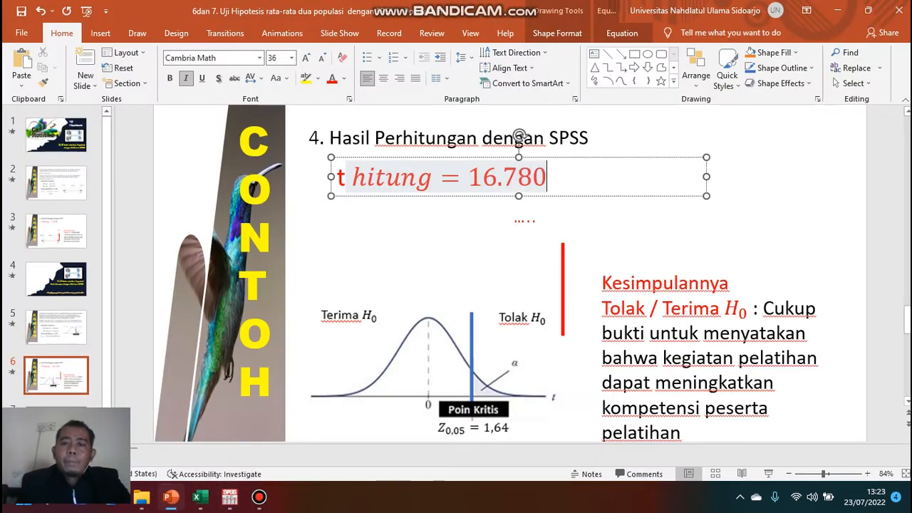
Replace the dotted placeholder below the equation with 16.780.
{"action": "left_click", "coordinate": [516, 218]}
{"action": "mouse_move", "coordinate": [527, 221]}
{"action": "left_mouse_down"}
{"action": "mouse_move", "coordinate": [549, 224]}
{"action": "mouse_move", "coordinate": [525, 223]}
{"action": "mouse_move", "coordinate": [539, 223]}
{"action": "left_mouse_up"}
{"action": "left_click", "coordinate": [551, 223]}
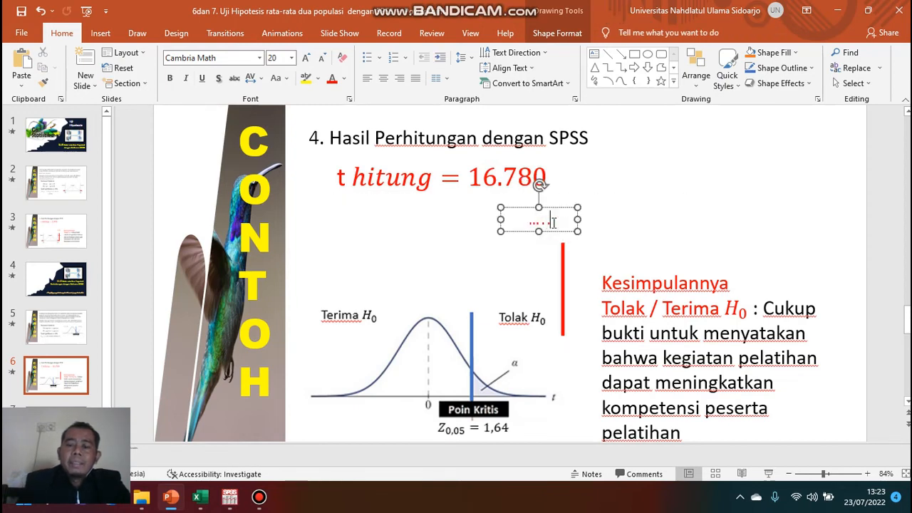
{"action": "key", "text": "BackSpace"}
{"action": "key", "text": "BackSpace"}
{"action": "key", "text": "BackSpace"}
{"action": "key", "text": "BackSpace"}
{"action": "key", "text": "BackSpace"}
{"action": "key", "text": "BackSpace"}
{"action": "key", "text": "BackSpace"}
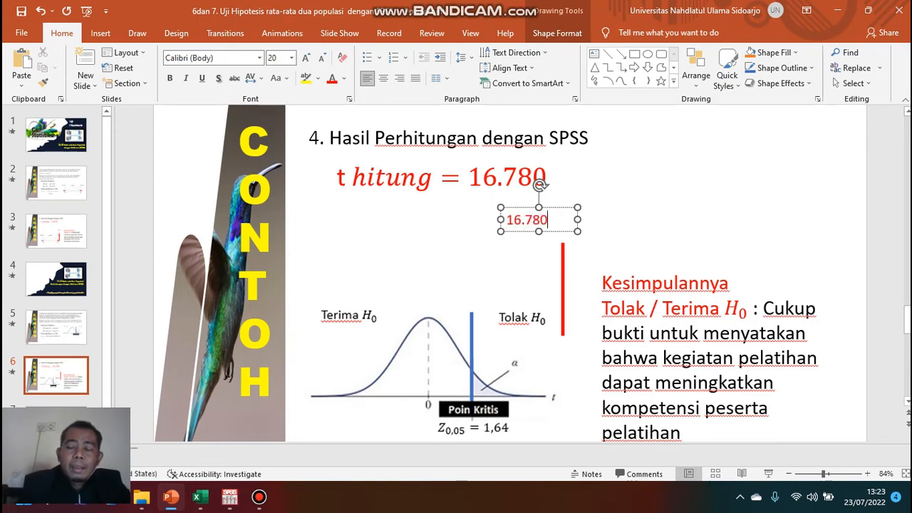
{"action": "left_click", "coordinate": [605, 242]}
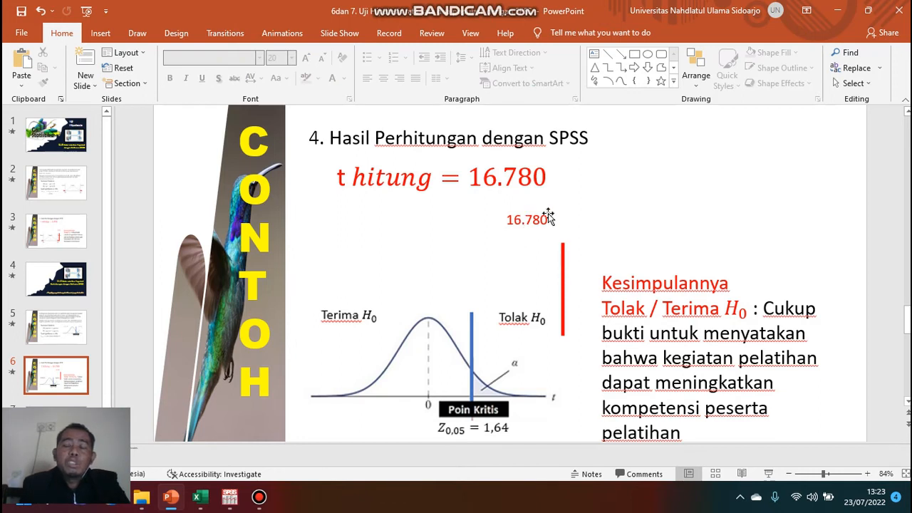